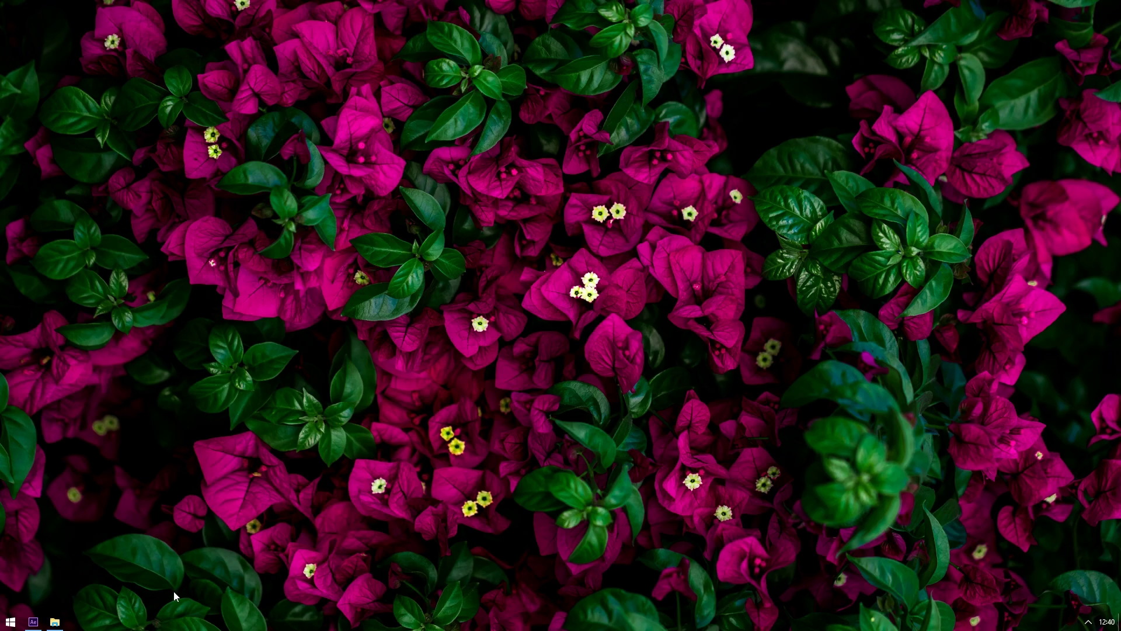
- Import 588726456.mp4 from the Desktop\Tutorial\Paint folder into the After Effects Project panel
{"action": "left_click", "coordinate": [38, 622]}
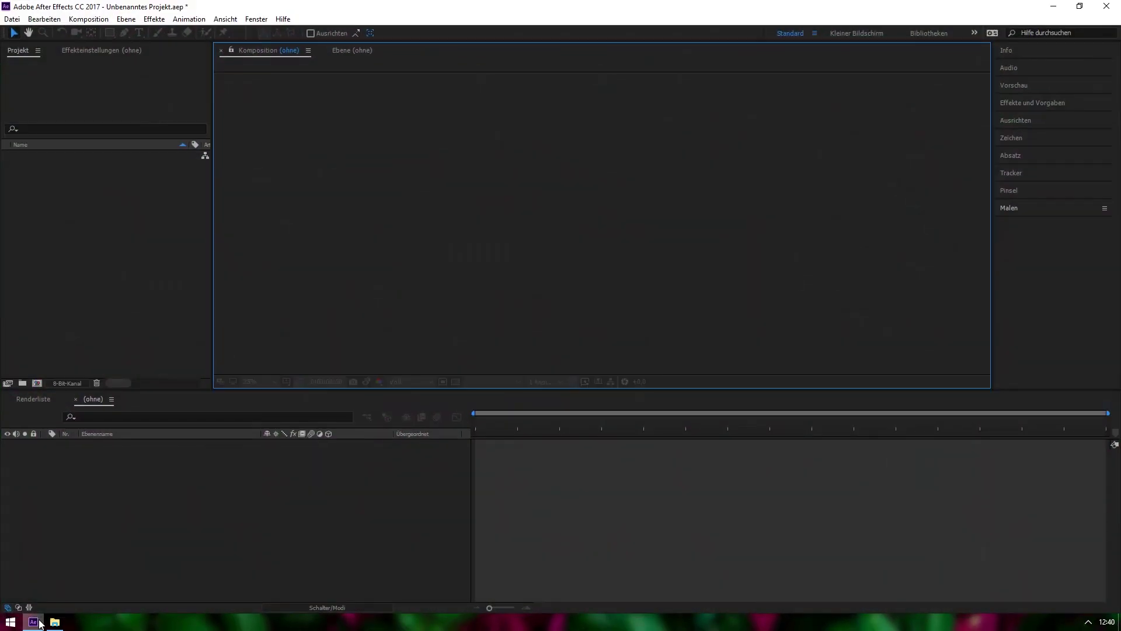
{"action": "left_click", "coordinate": [54, 622]}
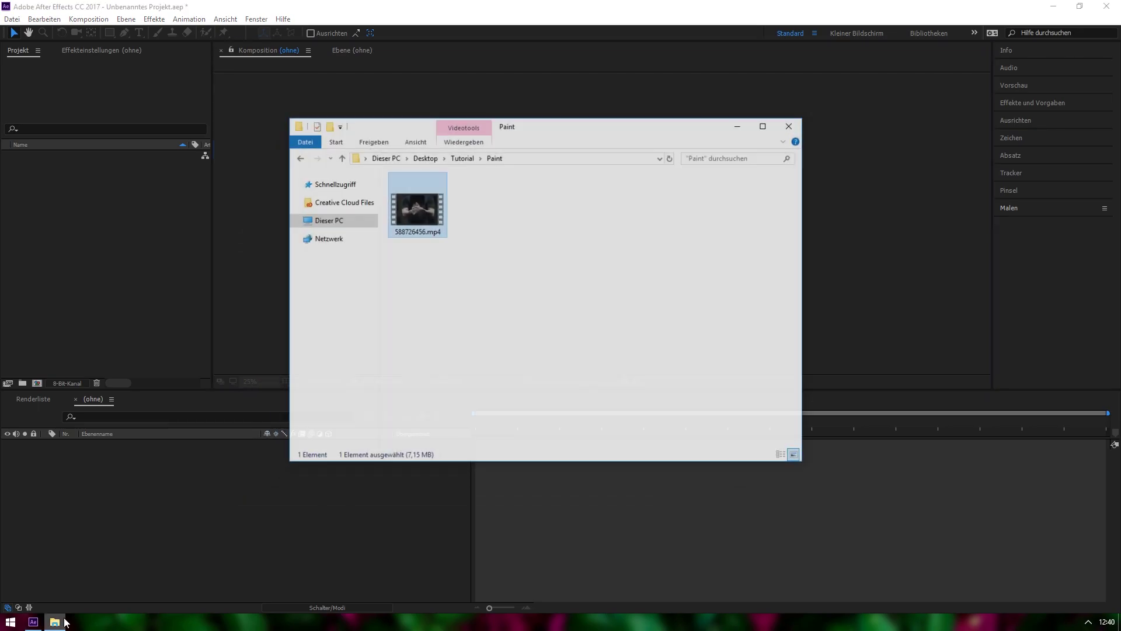
{"action": "left_click_drag", "start_coordinate": [444, 207], "coordinate": [125, 240]}
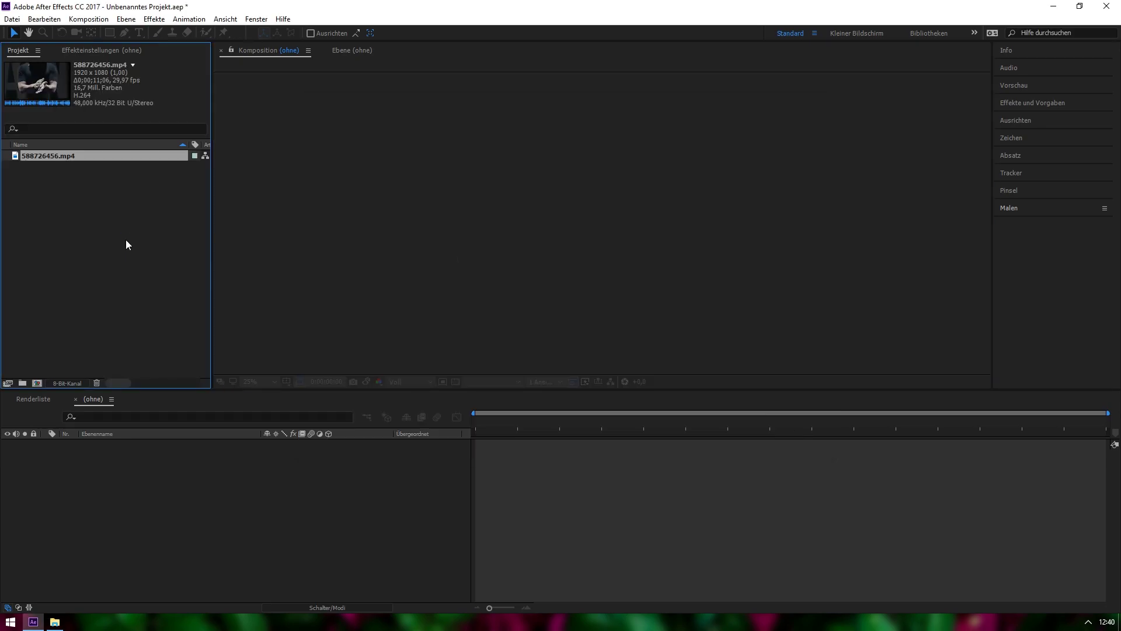
- Build a composition named 588726456 from the clip, then play and stop a preview
{"action": "left_click_drag", "start_coordinate": [60, 155], "coordinate": [36, 384]}
{"action": "left_click_drag", "start_coordinate": [36, 384], "coordinate": [36, 385]}
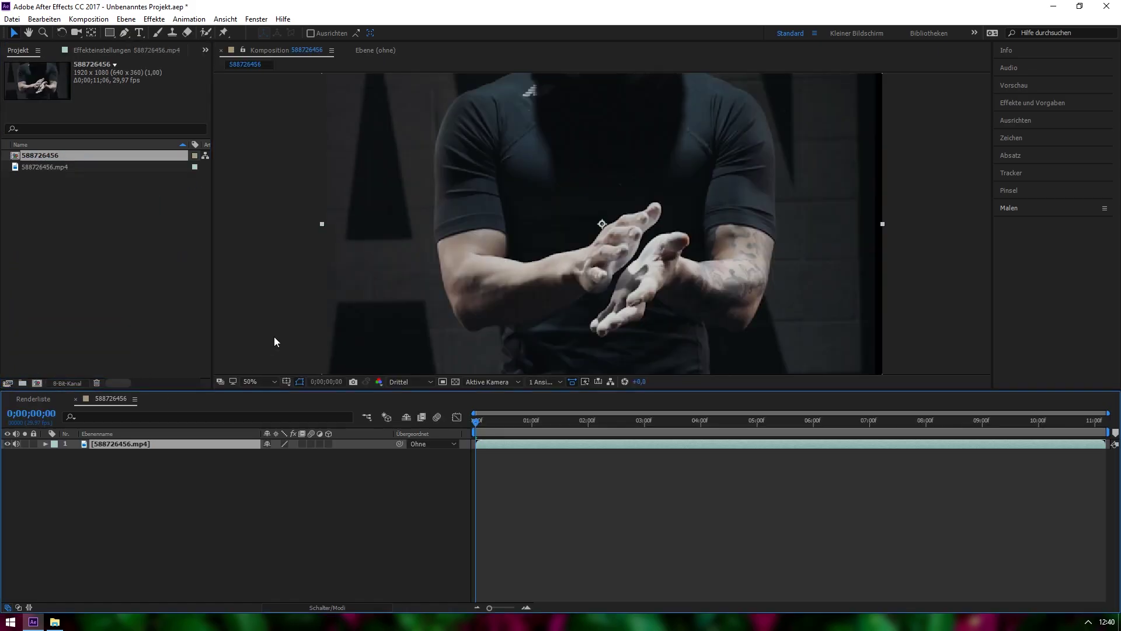
{"action": "key", "text": "space"}
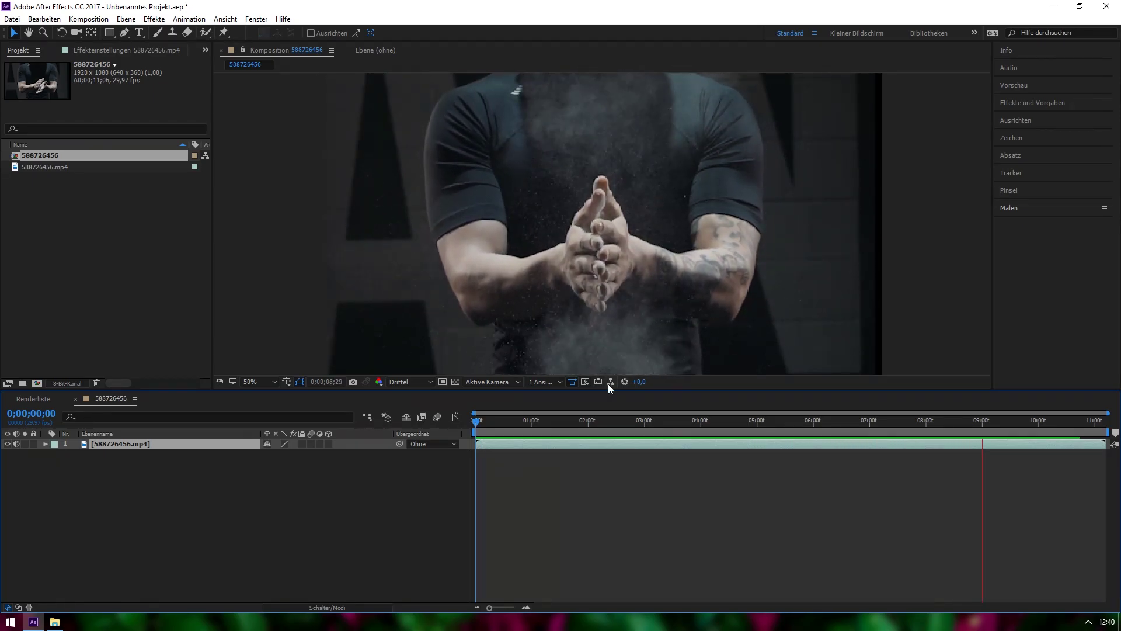
{"action": "left_click", "coordinate": [581, 423]}
{"action": "key", "text": "space"}
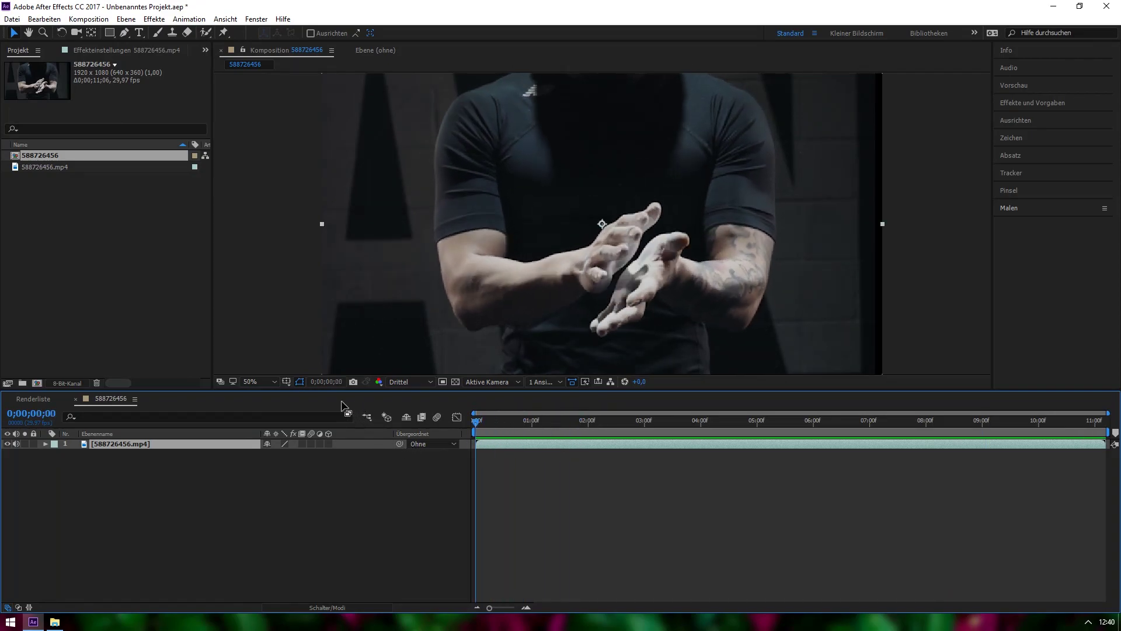
- Open the 588726456 clip layer in the Layer panel and expand the Paint panel
{"action": "double_click", "coordinate": [141, 447]}
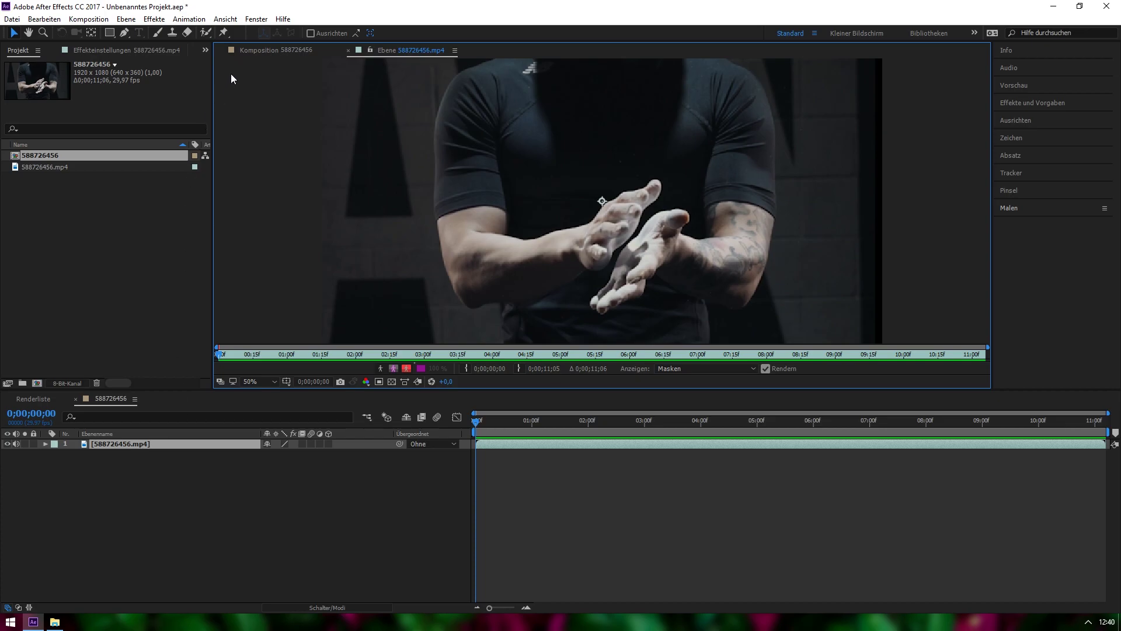
{"action": "left_click", "coordinate": [255, 19]}
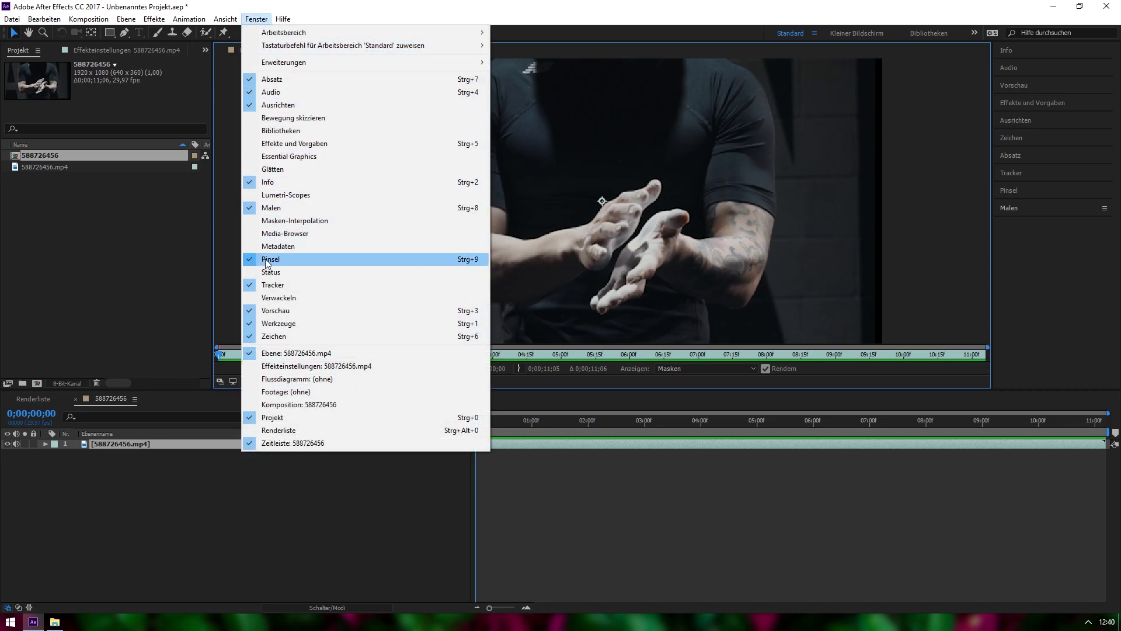
{"action": "left_click", "coordinate": [1033, 296]}
{"action": "left_click", "coordinate": [1009, 209]}
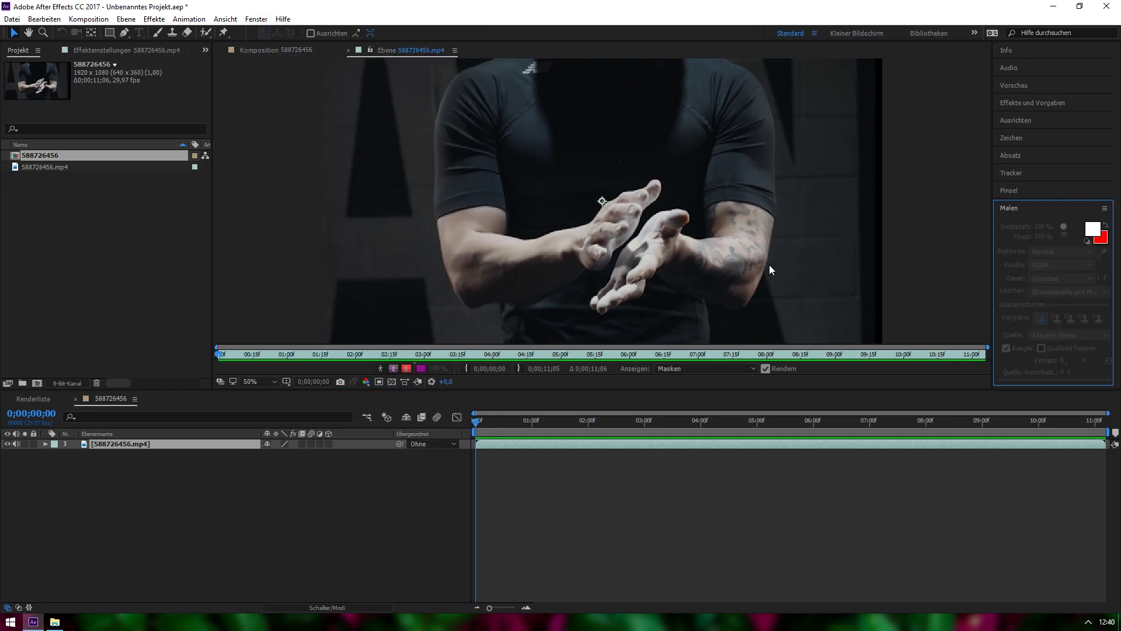
- With the Brush tool, paint white looping trial strokes over the hands, then undo them
{"action": "left_click", "coordinate": [158, 34]}
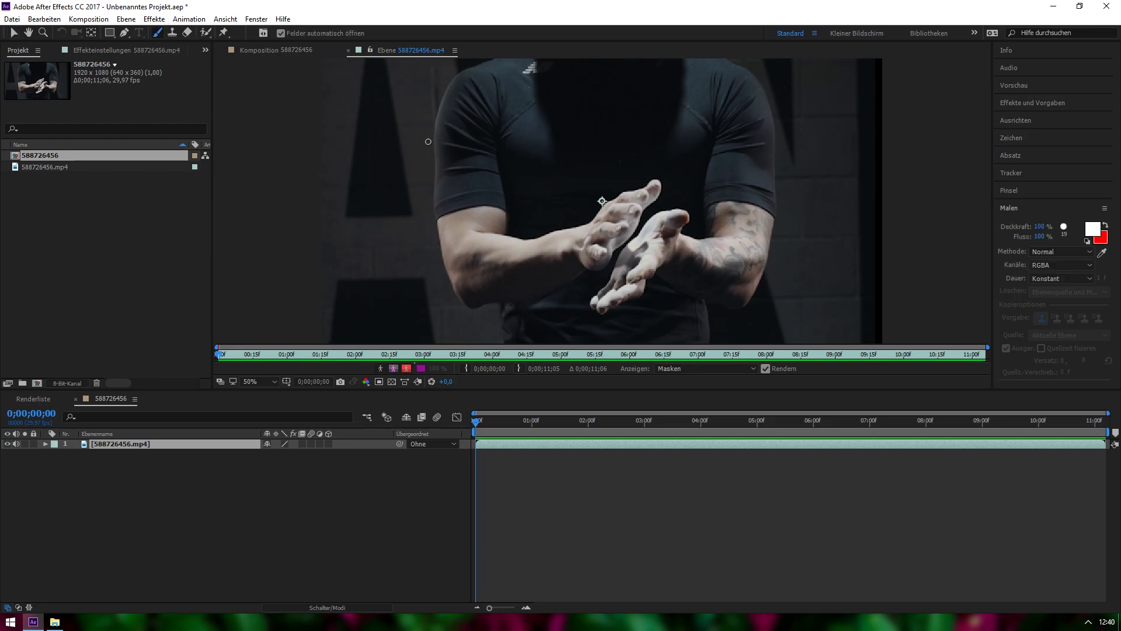
{"action": "mouse_move", "coordinate": [425, 155]}
{"action": "left_mouse_down"}
{"action": "mouse_move", "coordinate": [600, 230]}
{"action": "mouse_move", "coordinate": [734, 248]}
{"action": "left_mouse_up"}
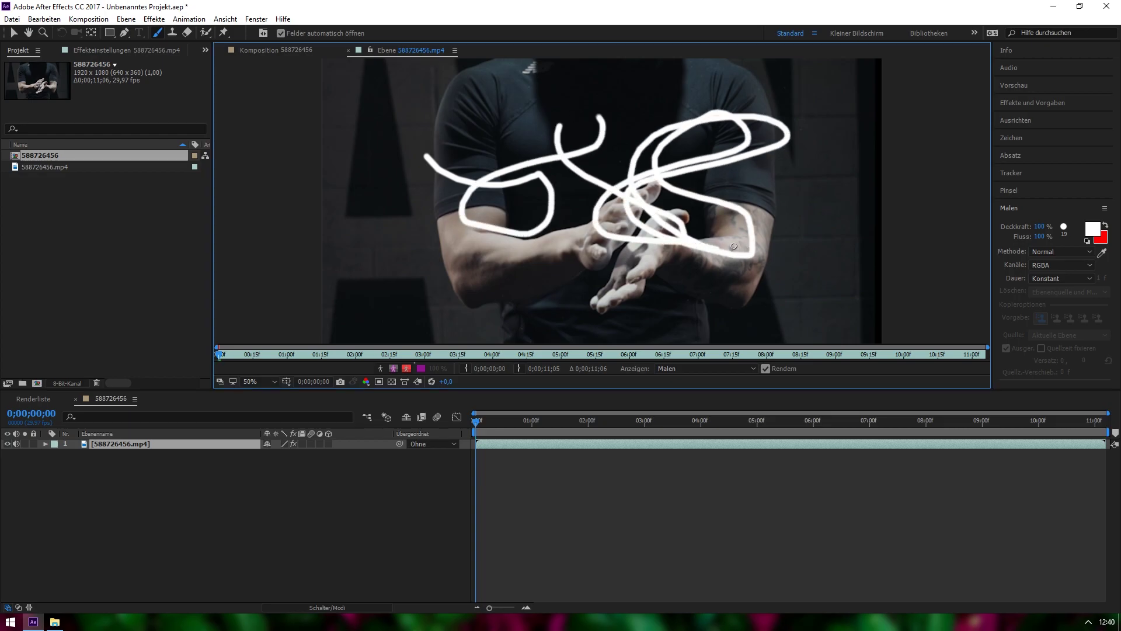
{"action": "key", "text": "ctrl+z"}
{"action": "key", "text": "ctrl+z"}
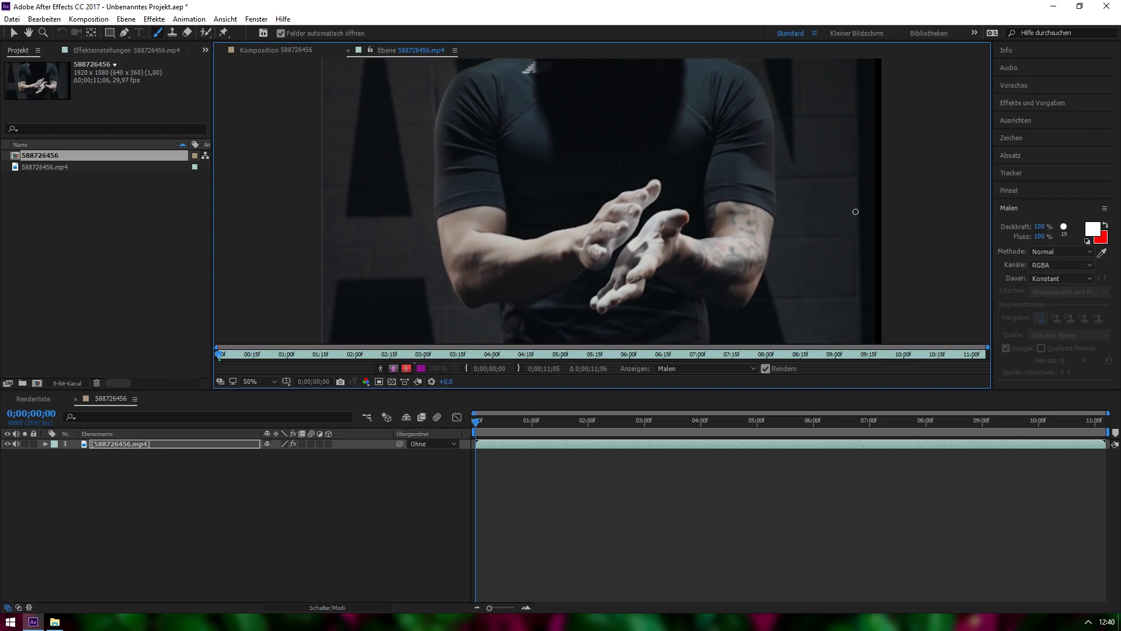
- Raise the brush Diameter to 61 px and undo the oversized test stroke
{"action": "left_click", "coordinate": [1065, 234]}
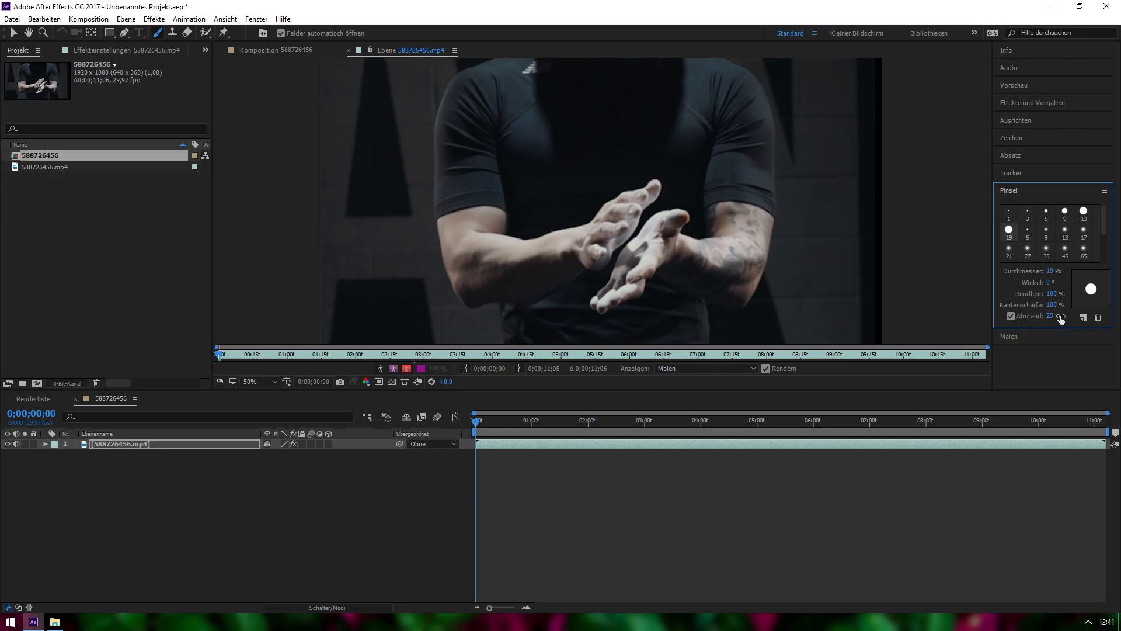
{"action": "mouse_move", "coordinate": [1055, 272]}
{"action": "left_mouse_down"}
{"action": "mouse_move", "coordinate": [753, 173]}
{"action": "mouse_move", "coordinate": [655, 190]}
{"action": "left_mouse_up"}
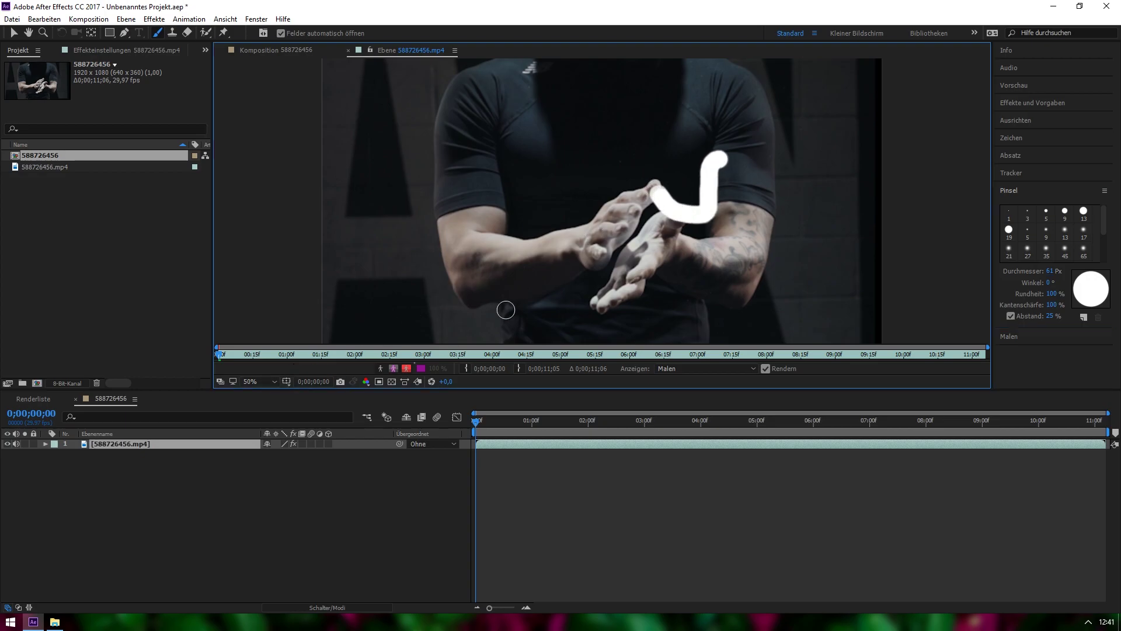
{"action": "key", "text": "ctrl+z"}
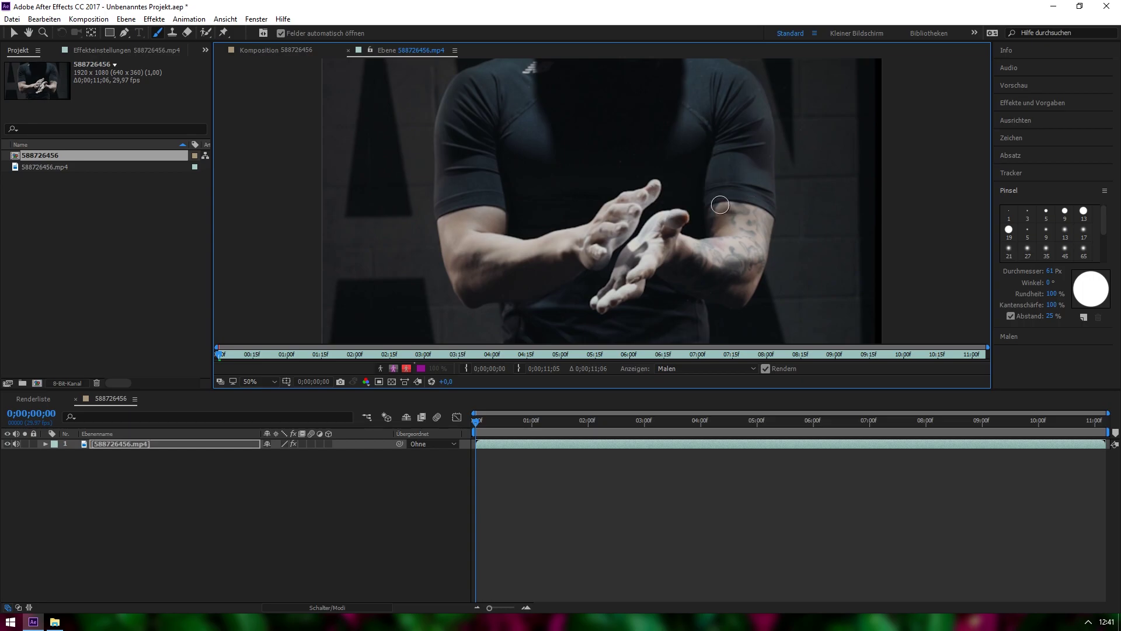
{"action": "scroll", "coordinate": [602, 227], "scroll_direction": "down", "scroll_amount": 1}
{"action": "scroll", "coordinate": [602, 227], "scroll_direction": "up", "scroll_amount": 3}
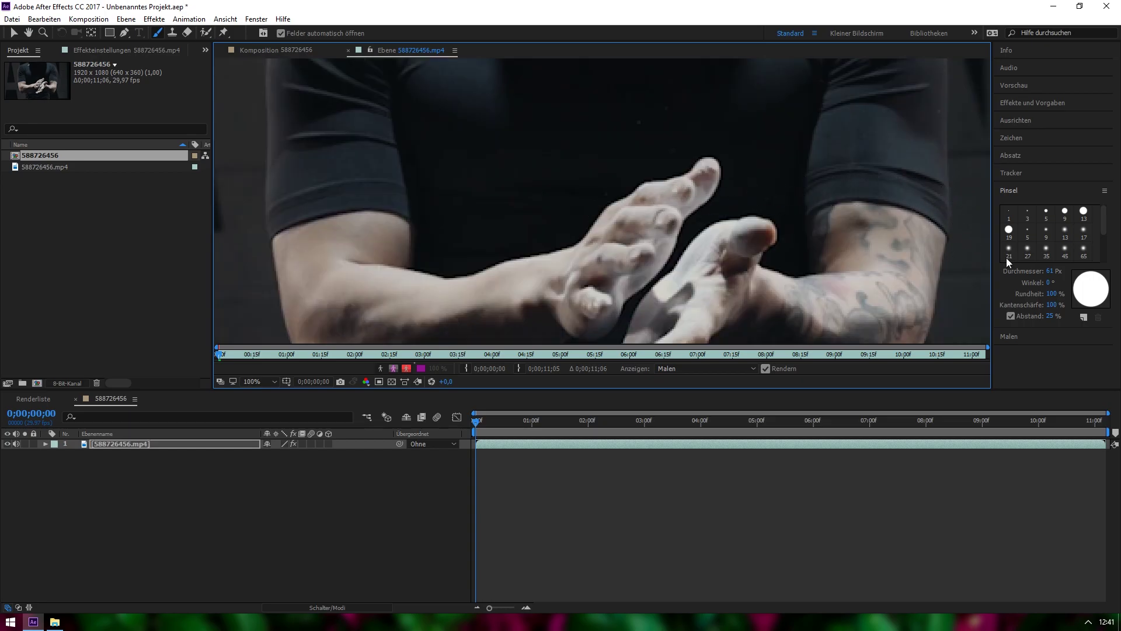
- Choose the 19 px hard round brush preset and undo its short test stroke
{"action": "left_click", "coordinate": [1008, 230]}
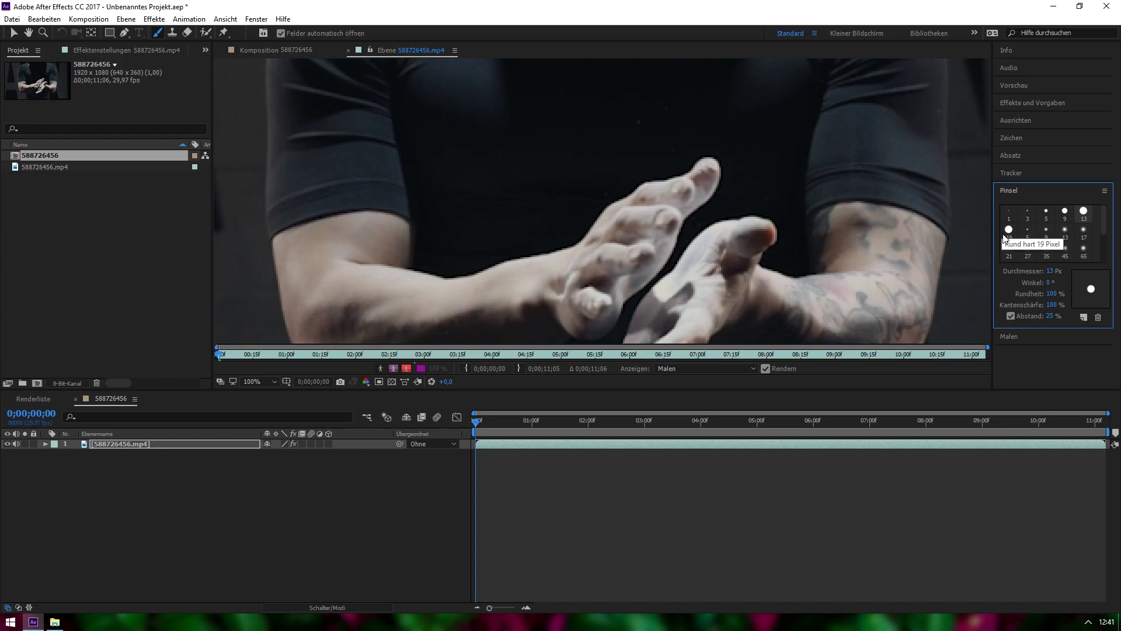
{"action": "left_click_drag", "start_coordinate": [670, 155], "coordinate": [462, 226]}
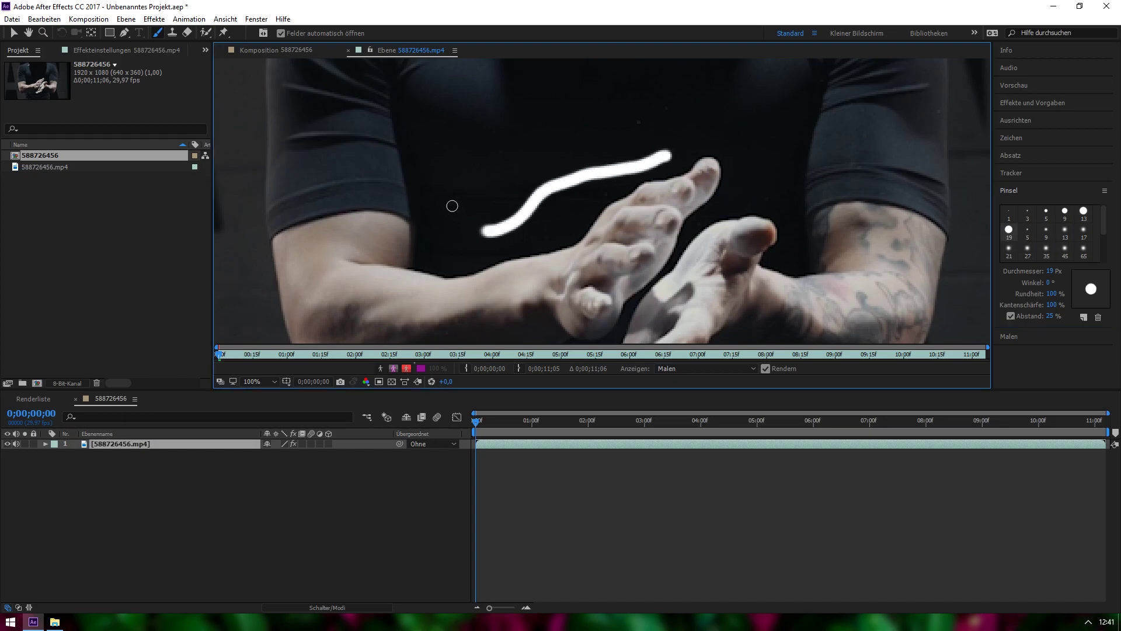
{"action": "key", "text": "ctrl+z"}
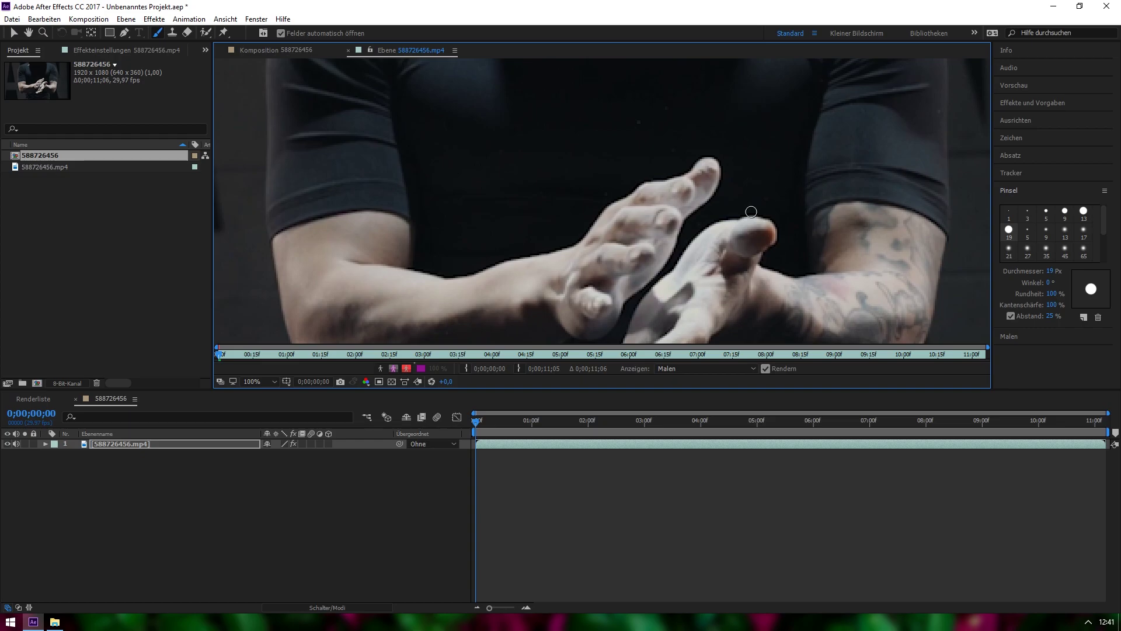
{"action": "scroll", "coordinate": [751, 212], "scroll_direction": "up", "scroll_amount": 2}
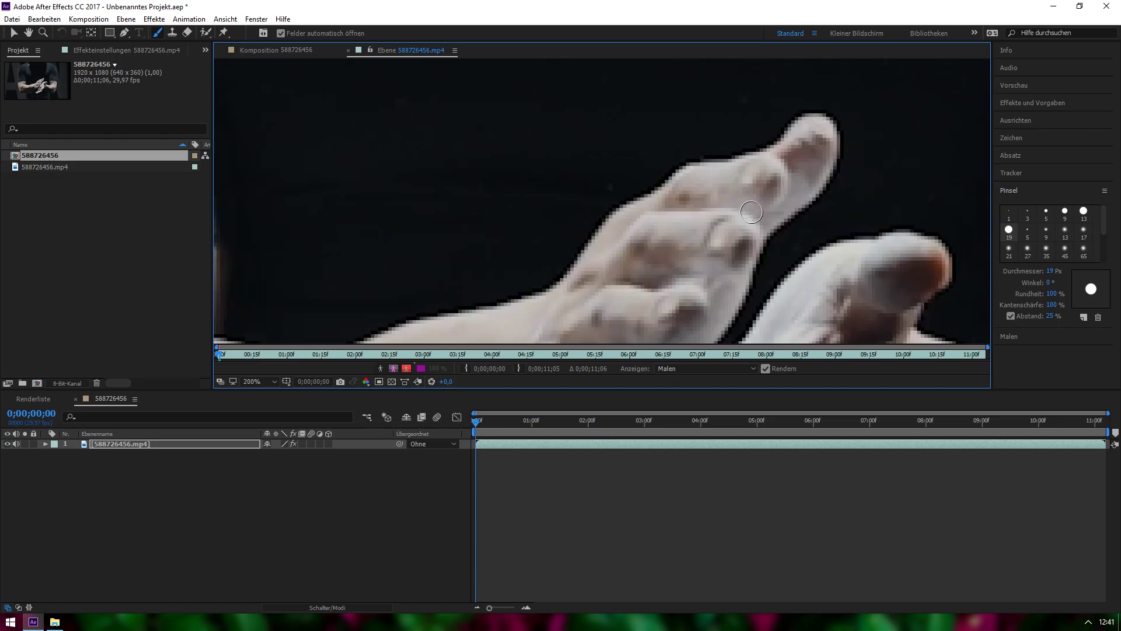
{"action": "scroll", "coordinate": [751, 211], "scroll_direction": "down", "scroll_amount": 2}
{"action": "scroll", "coordinate": [751, 212], "scroll_direction": "down", "scroll_amount": 2}
{"action": "scroll", "coordinate": [751, 211], "scroll_direction": "up", "scroll_amount": 2}
{"action": "scroll", "coordinate": [751, 211], "scroll_direction": "down", "scroll_amount": 2}
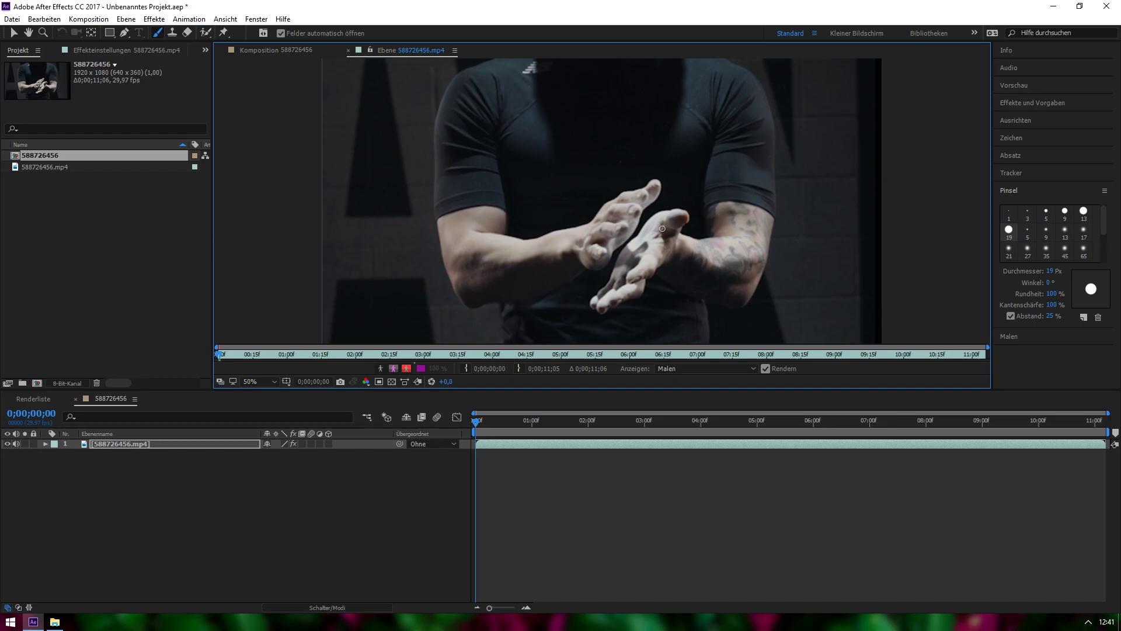
- Change the Paint panel Duration from Constant to Single Frame (Einzelner Frame)
{"action": "left_click", "coordinate": [1013, 195]}
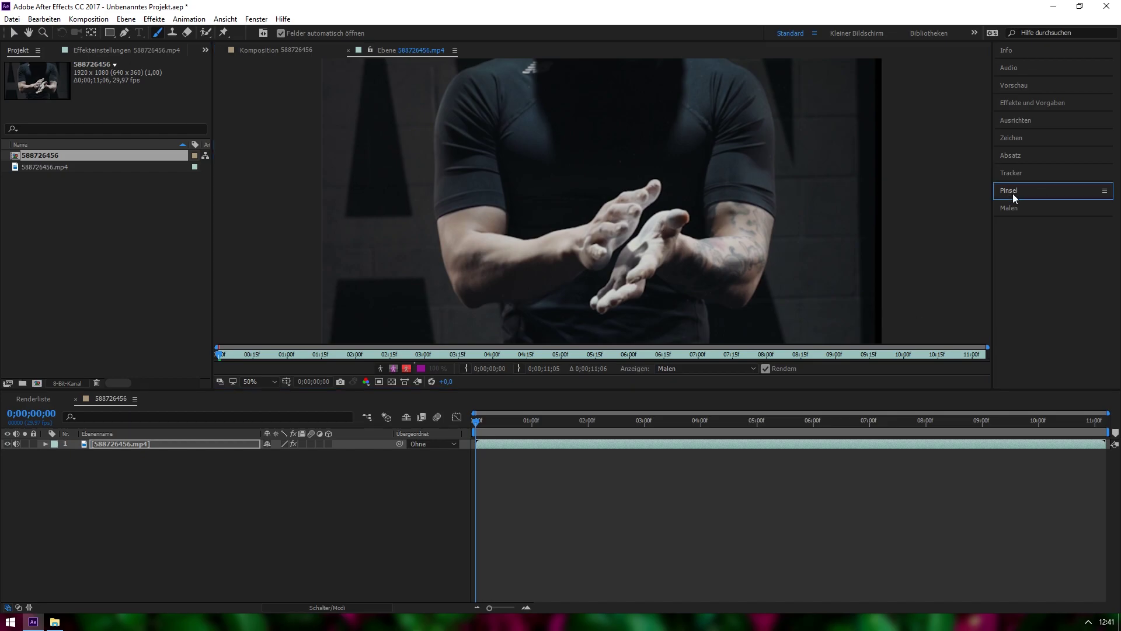
{"action": "left_click", "coordinate": [1020, 215]}
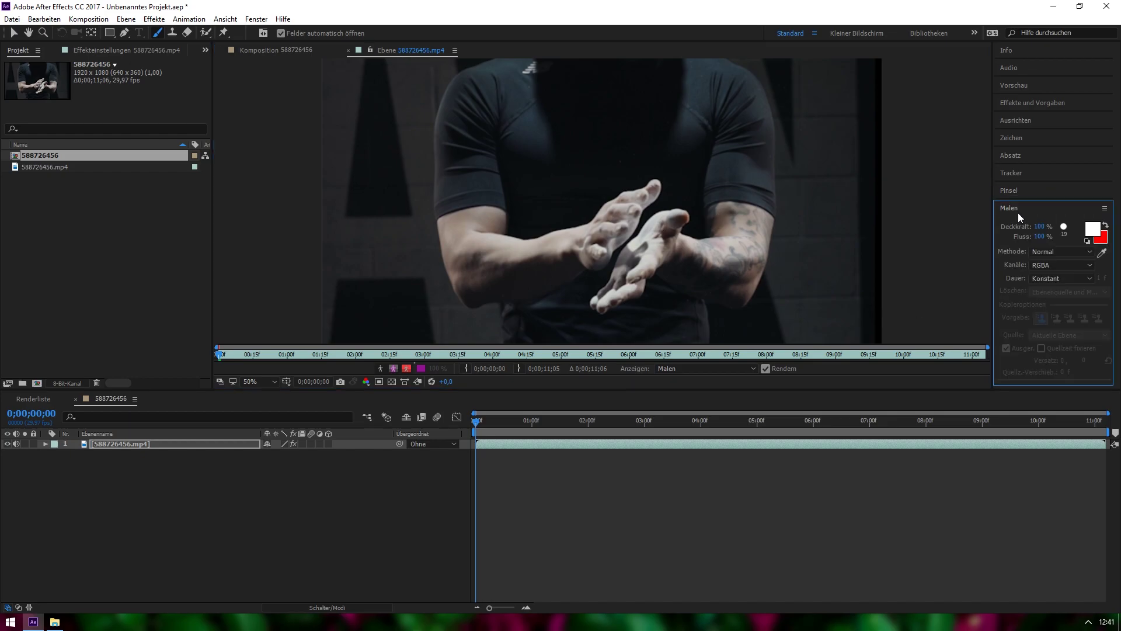
{"action": "left_click", "coordinate": [1042, 279]}
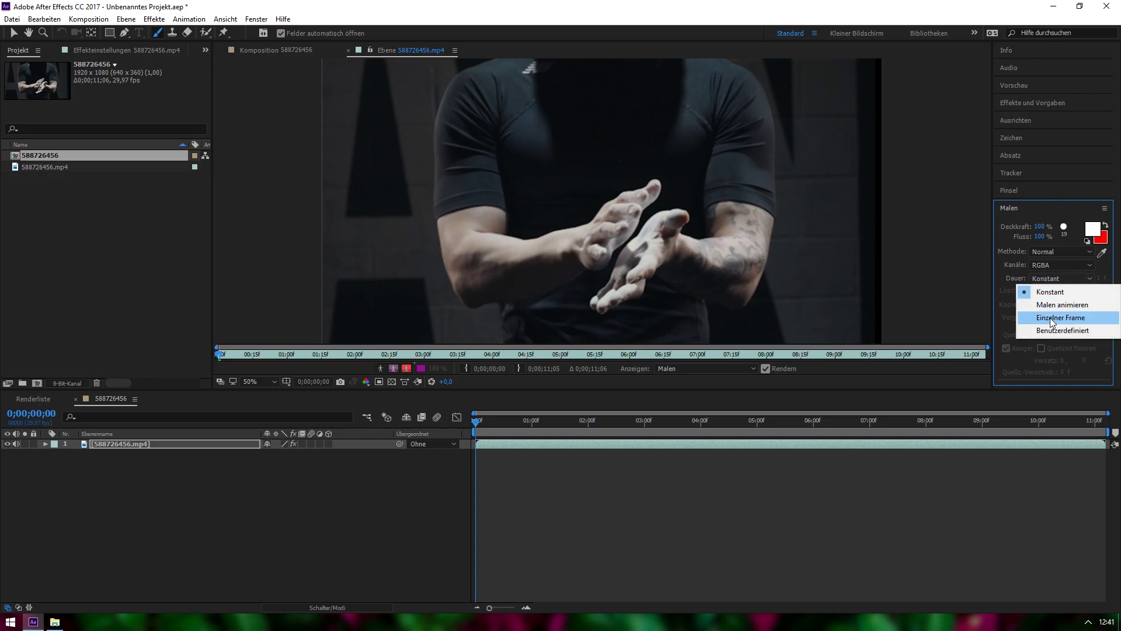
{"action": "left_click", "coordinate": [1052, 319]}
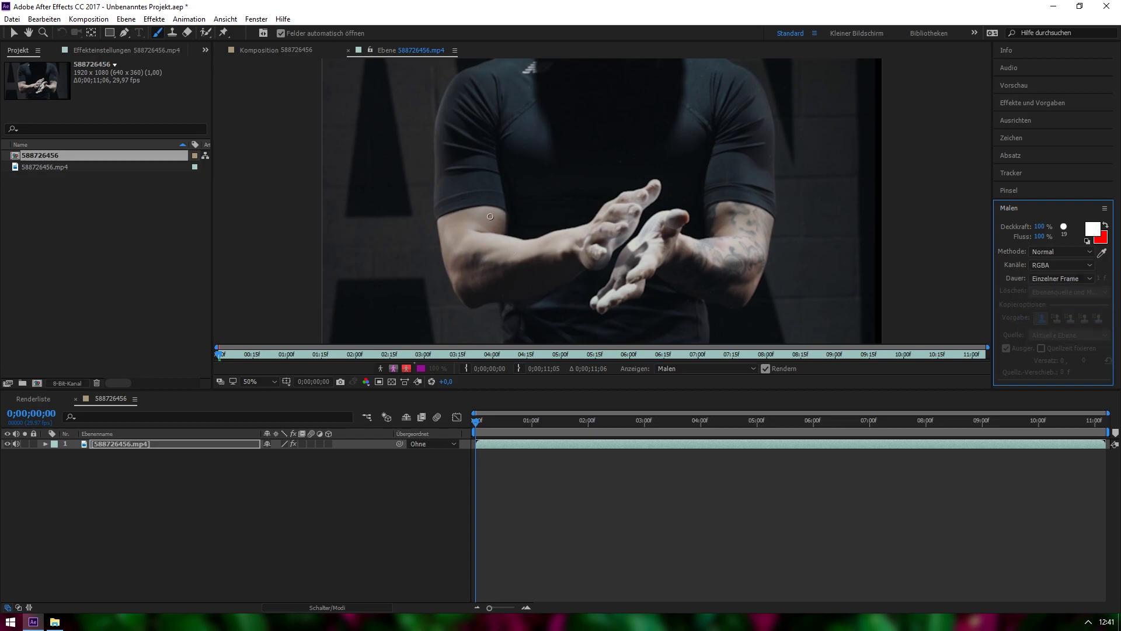
- Zoom the Layer panel, paint a white L-shaped stroke on frame 0 and forearm strokes on frame 1
{"action": "scroll", "coordinate": [489, 216], "scroll_direction": "down", "scroll_amount": 1}
{"action": "scroll", "coordinate": [479, 222], "scroll_direction": "up", "scroll_amount": 1}
{"action": "scroll", "coordinate": [471, 226], "scroll_direction": "up", "scroll_amount": 1}
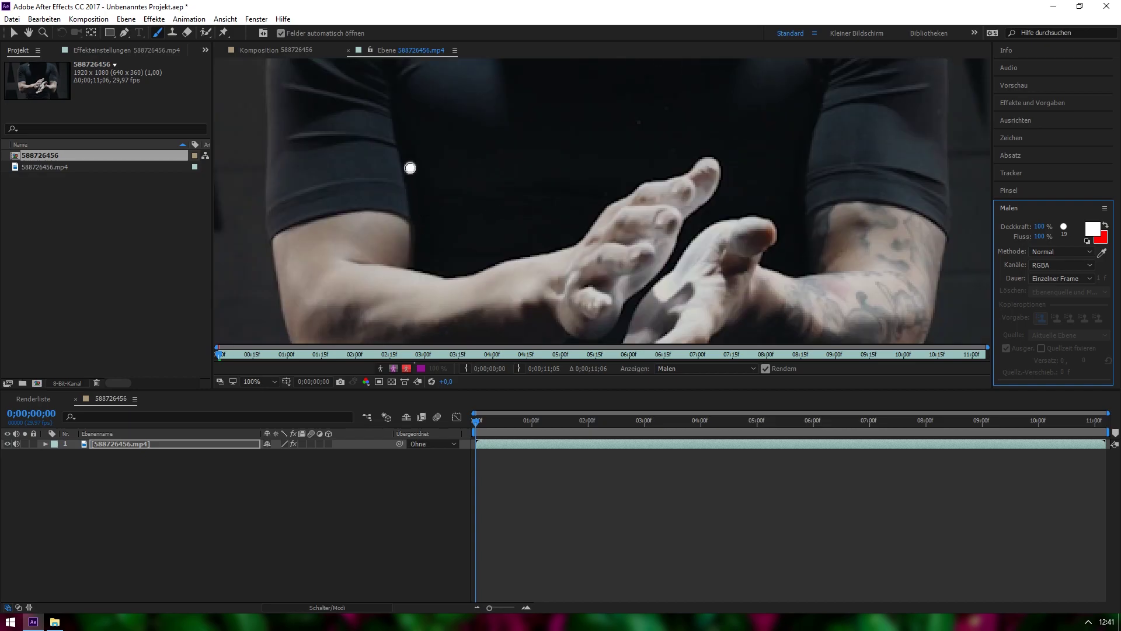
{"action": "mouse_move", "coordinate": [410, 168]}
{"action": "left_mouse_down"}
{"action": "mouse_move", "coordinate": [473, 268]}
{"action": "mouse_move", "coordinate": [536, 250]}
{"action": "mouse_move", "coordinate": [615, 192]}
{"action": "mouse_move", "coordinate": [694, 156]}
{"action": "left_mouse_up"}
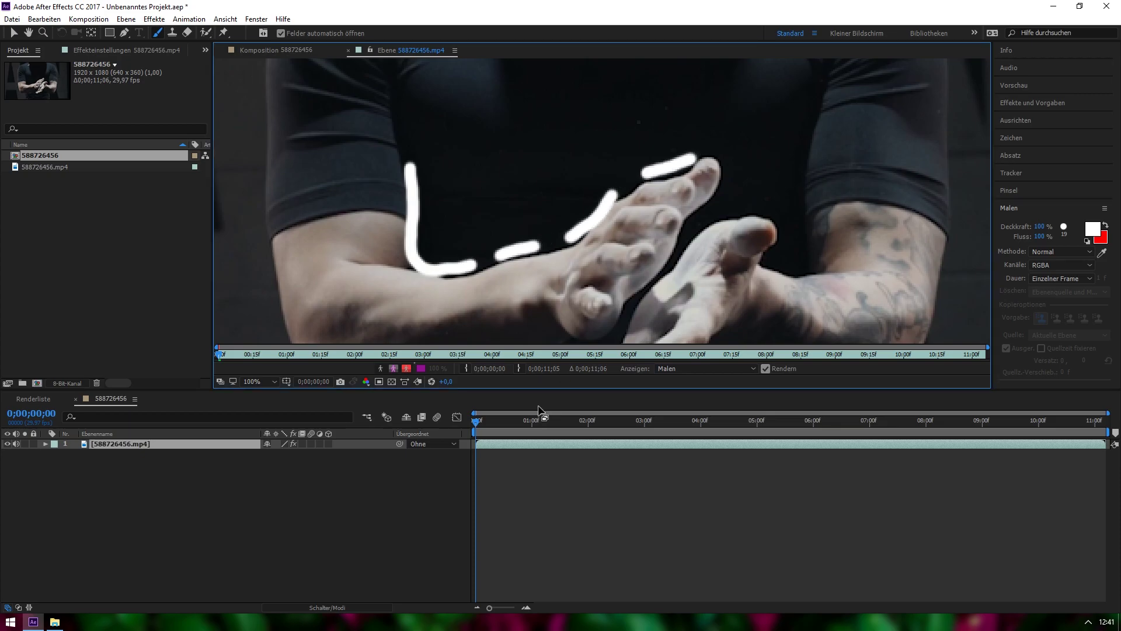
{"action": "key", "text": "Page_Down"}
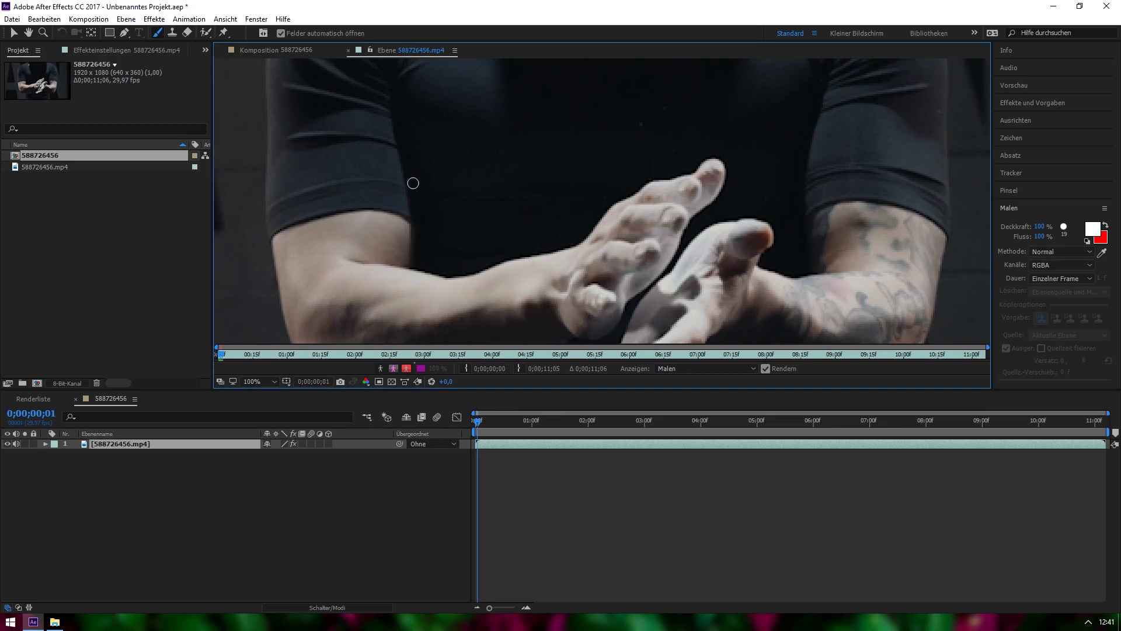
{"action": "mouse_move", "coordinate": [413, 183]}
{"action": "left_mouse_down"}
{"action": "mouse_move", "coordinate": [419, 233]}
{"action": "mouse_move", "coordinate": [461, 269]}
{"action": "mouse_move", "coordinate": [597, 227]}
{"action": "mouse_move", "coordinate": [668, 172]}
{"action": "left_mouse_up"}
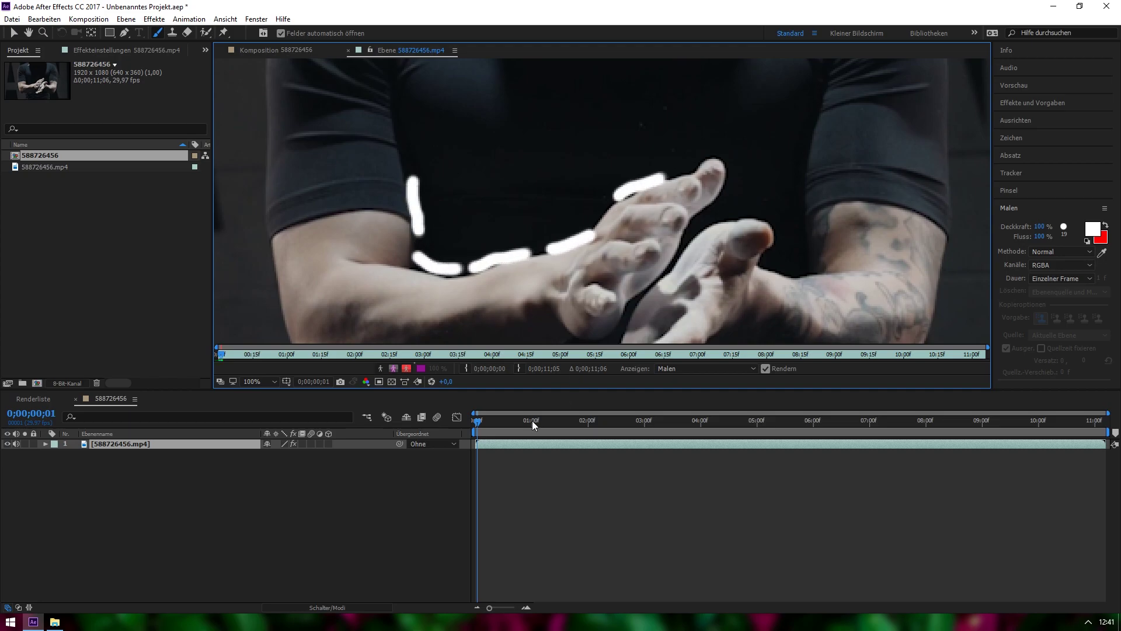
- Scrub and step between the first frames to compare the painted strokes
{"action": "left_click", "coordinate": [474, 423]}
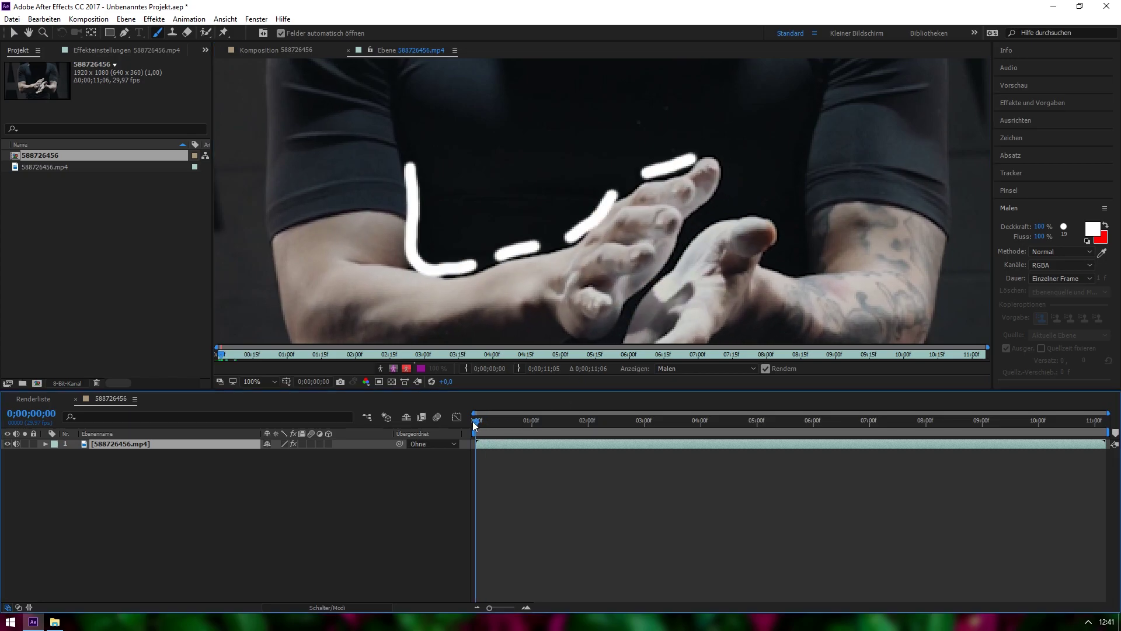
{"action": "left_click_drag", "start_coordinate": [474, 424], "coordinate": [476, 424]}
{"action": "key", "text": "Page_Down"}
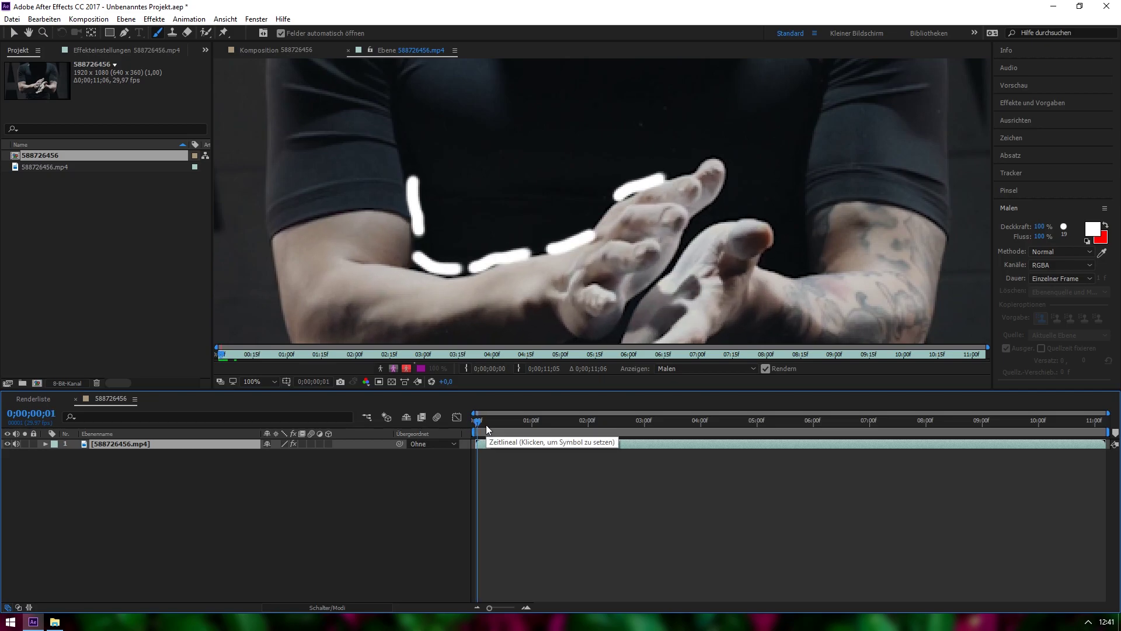
{"action": "key", "text": "Page_Down"}
{"action": "key", "text": "Page_Up"}
{"action": "key", "text": "Page_Up"}
- Paint white outline strokes around the hands on frames 2, 3 and 4, then preview the animation
{"action": "key", "text": "Page_Down"}
{"action": "key", "text": "Page_Down"}
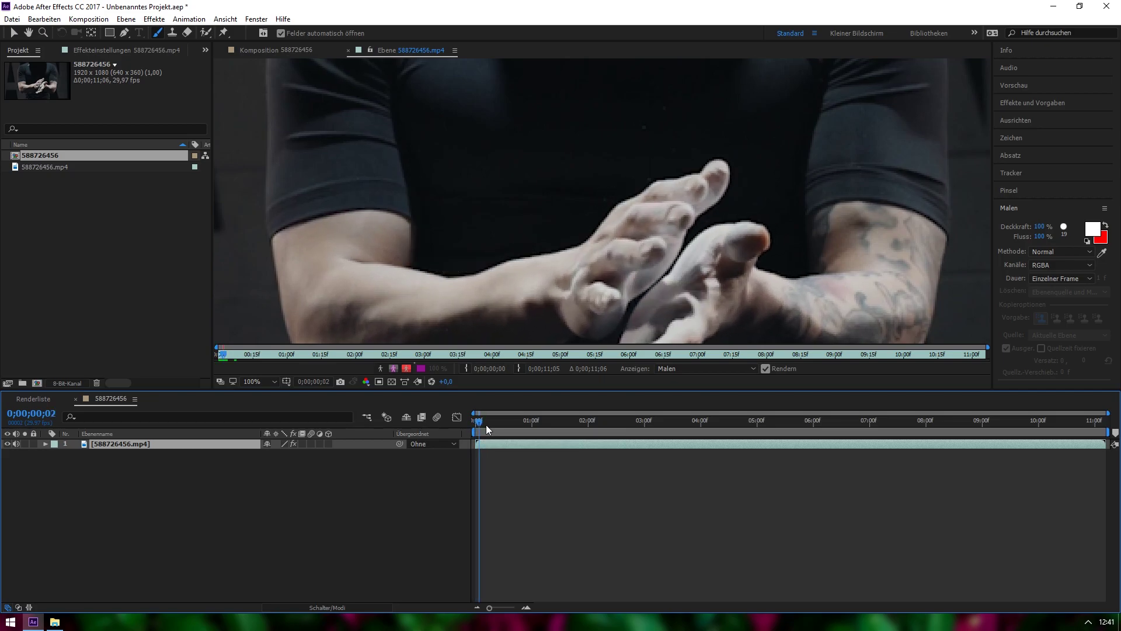
{"action": "mouse_move", "coordinate": [407, 148]}
{"action": "left_mouse_down"}
{"action": "mouse_move", "coordinate": [502, 255]}
{"action": "mouse_move", "coordinate": [740, 153]}
{"action": "left_mouse_up"}
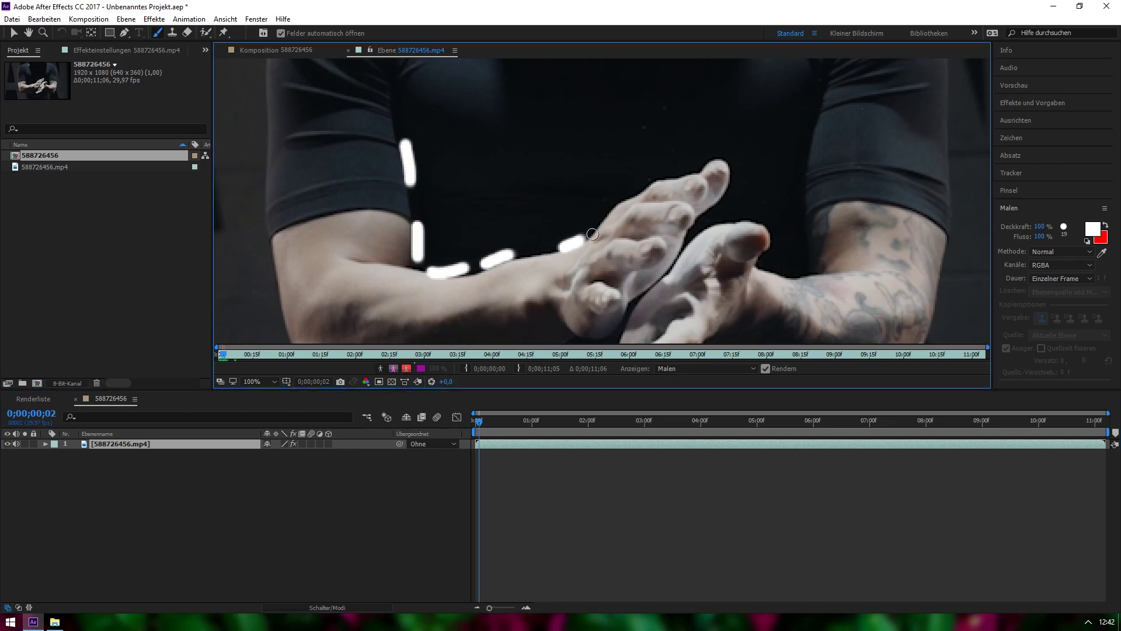
{"action": "key", "text": "Page_Down"}
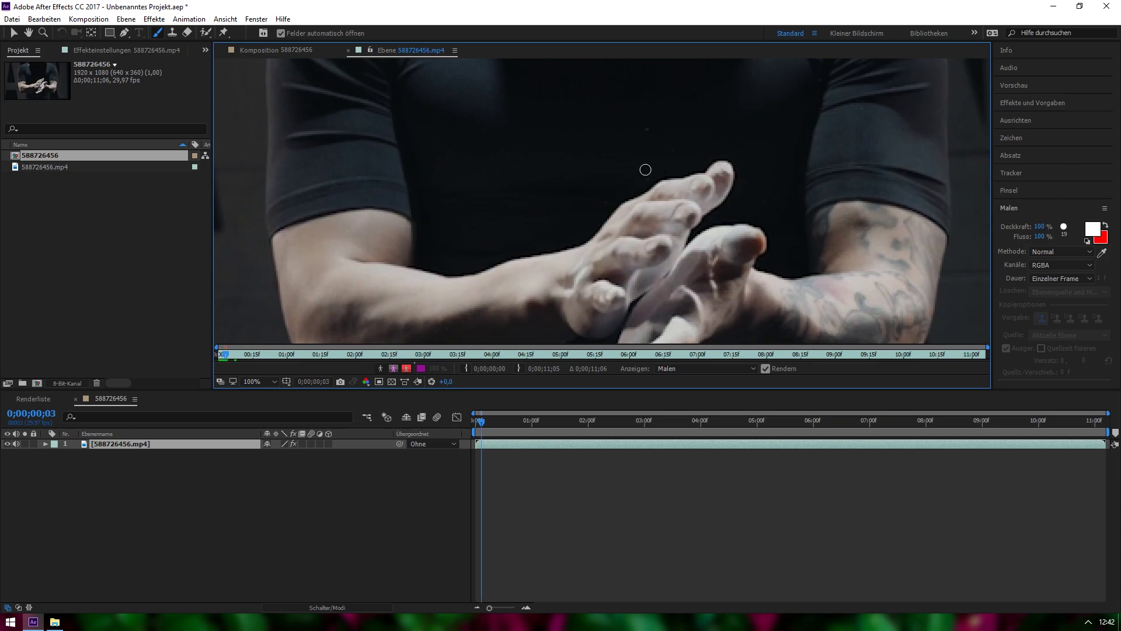
{"action": "left_click_drag", "start_coordinate": [408, 190], "coordinate": [736, 210]}
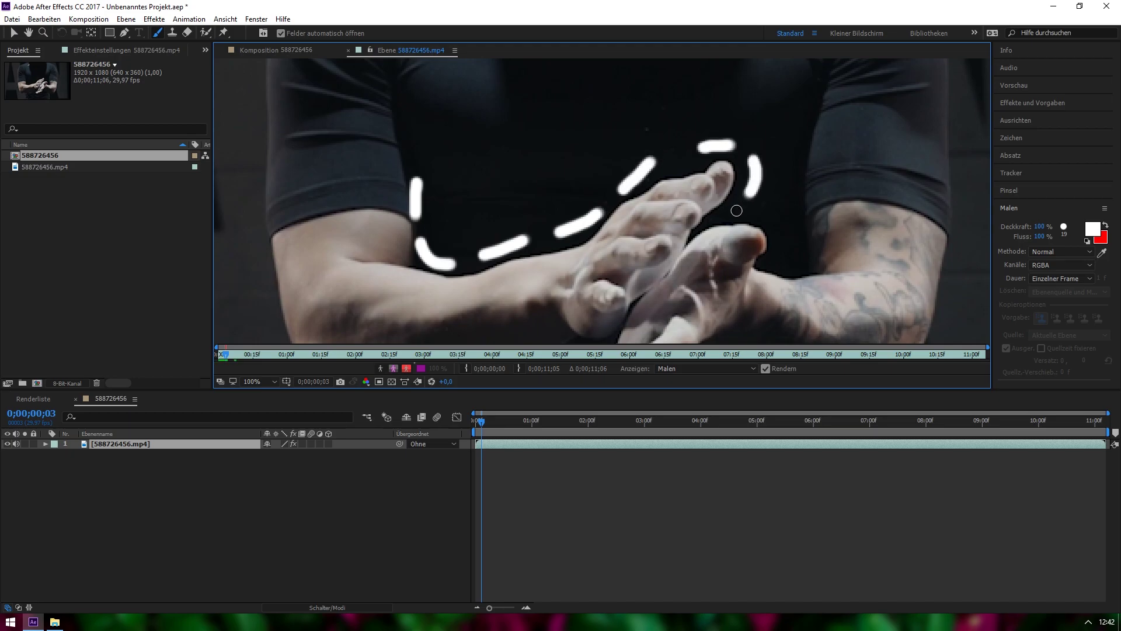
{"action": "left_click_drag", "start_coordinate": [739, 213], "coordinate": [785, 265]}
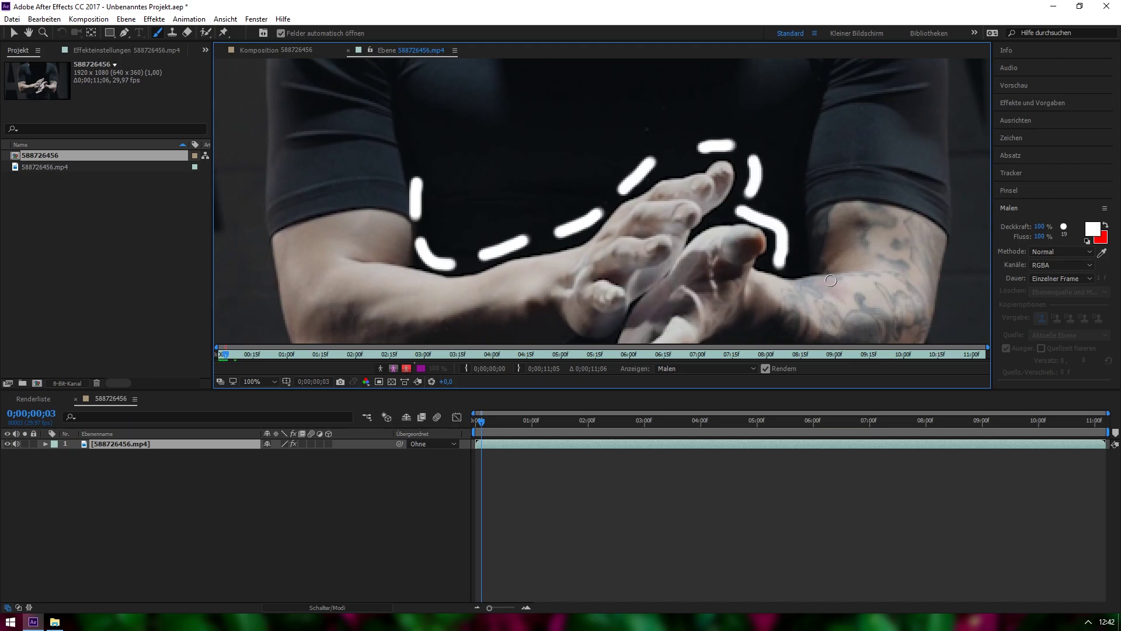
{"action": "key", "text": "Page_Down"}
{"action": "mouse_move", "coordinate": [416, 182]}
{"action": "left_mouse_down"}
{"action": "mouse_move", "coordinate": [584, 227]}
{"action": "mouse_move", "coordinate": [757, 212]}
{"action": "mouse_move", "coordinate": [831, 113]}
{"action": "left_mouse_up"}
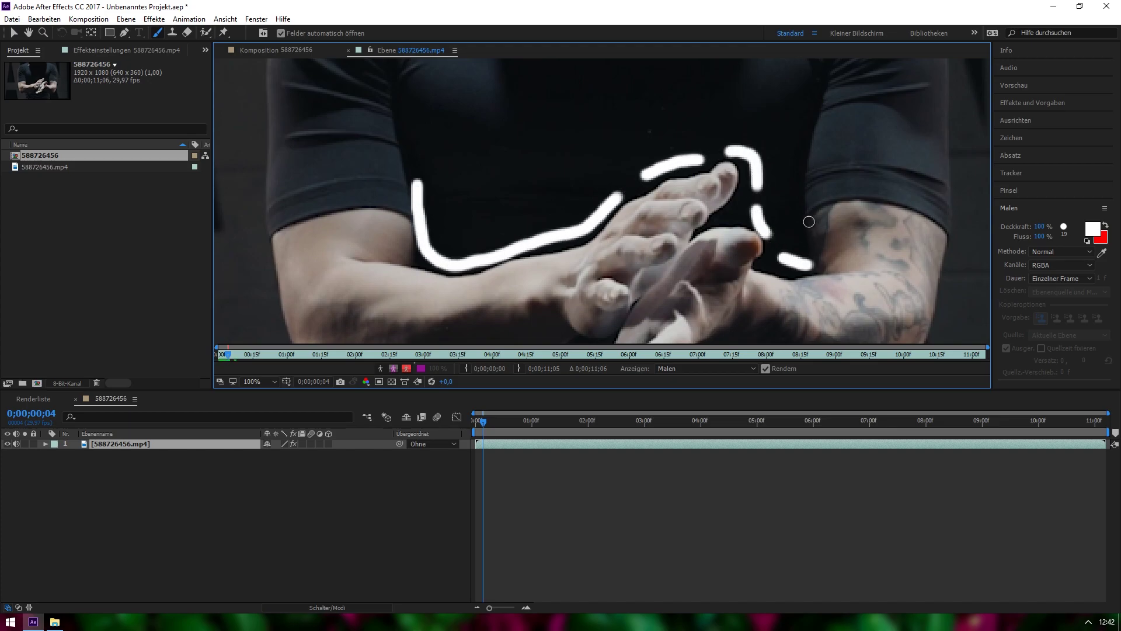
{"action": "key", "text": "space"}
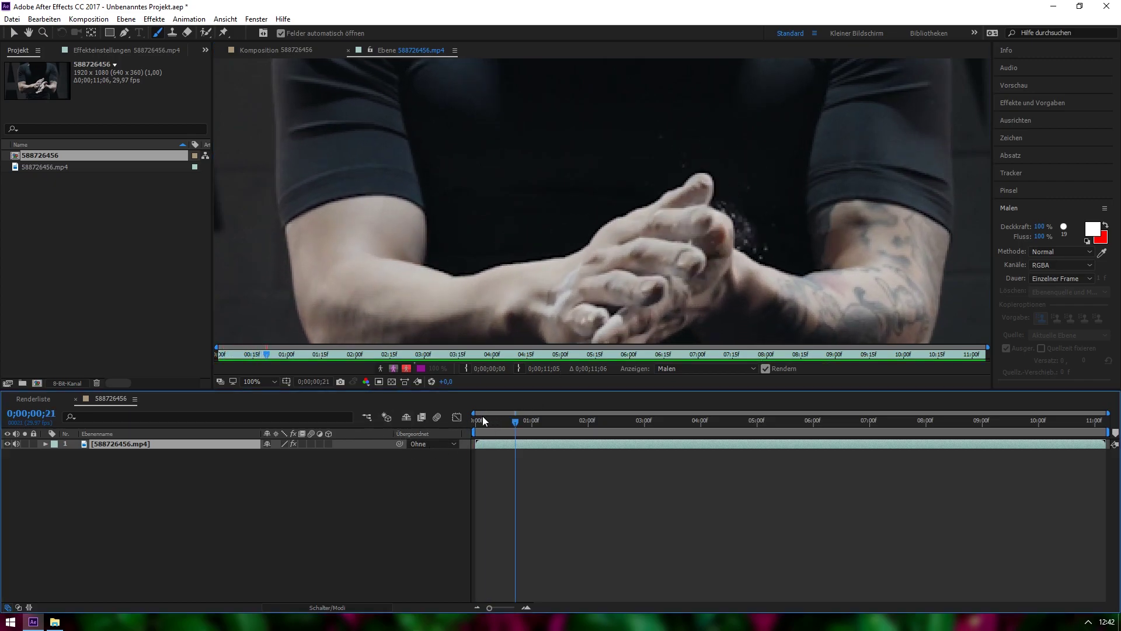
{"action": "key", "text": "space"}
{"action": "key", "text": "space"}
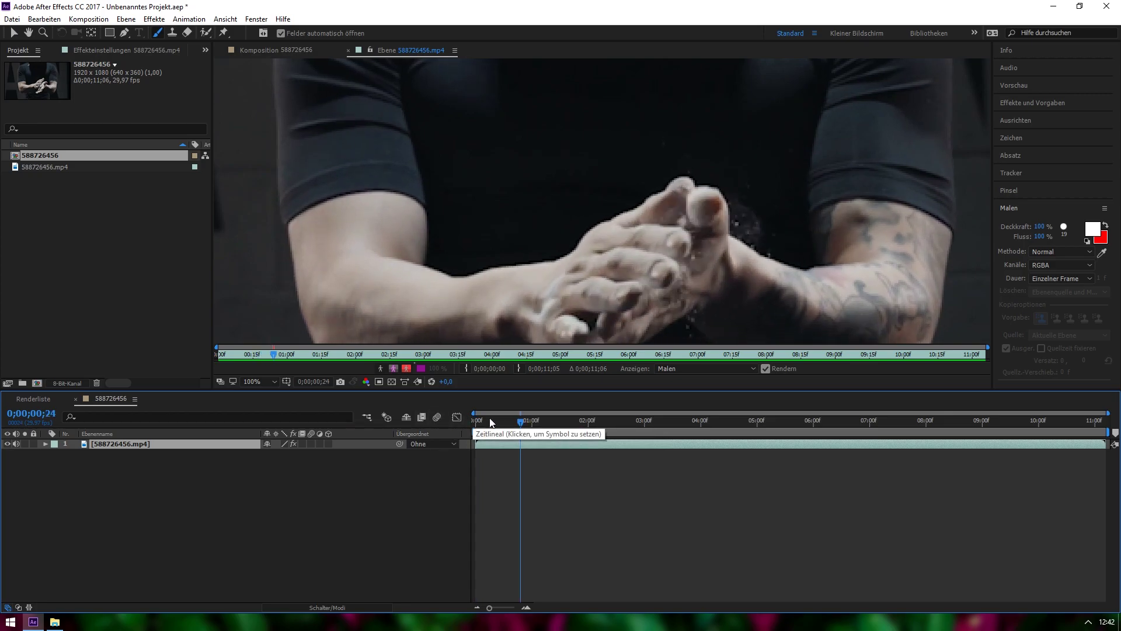
{"action": "left_click_drag", "start_coordinate": [490, 422], "coordinate": [470, 418]}
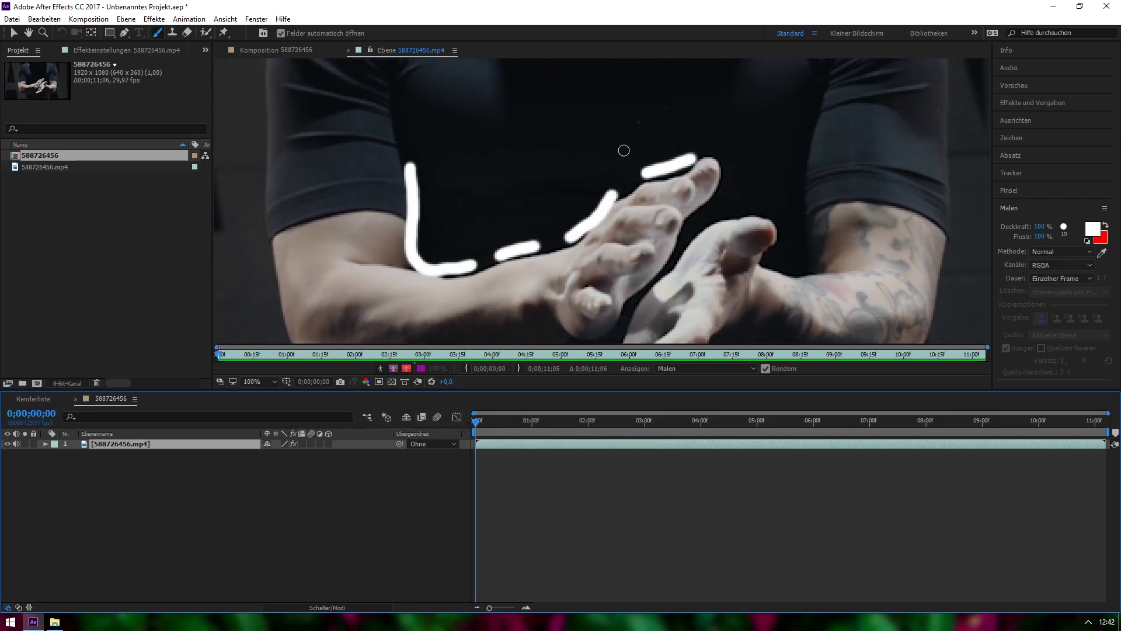
{"action": "key", "text": "Page_Down"}
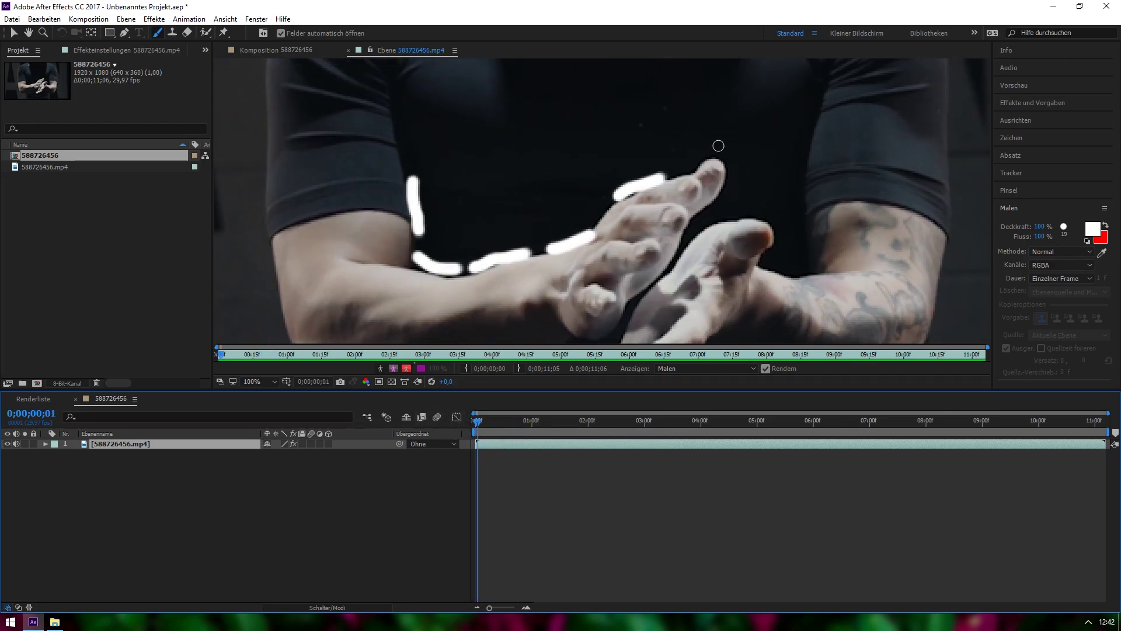
{"action": "key", "text": "space"}
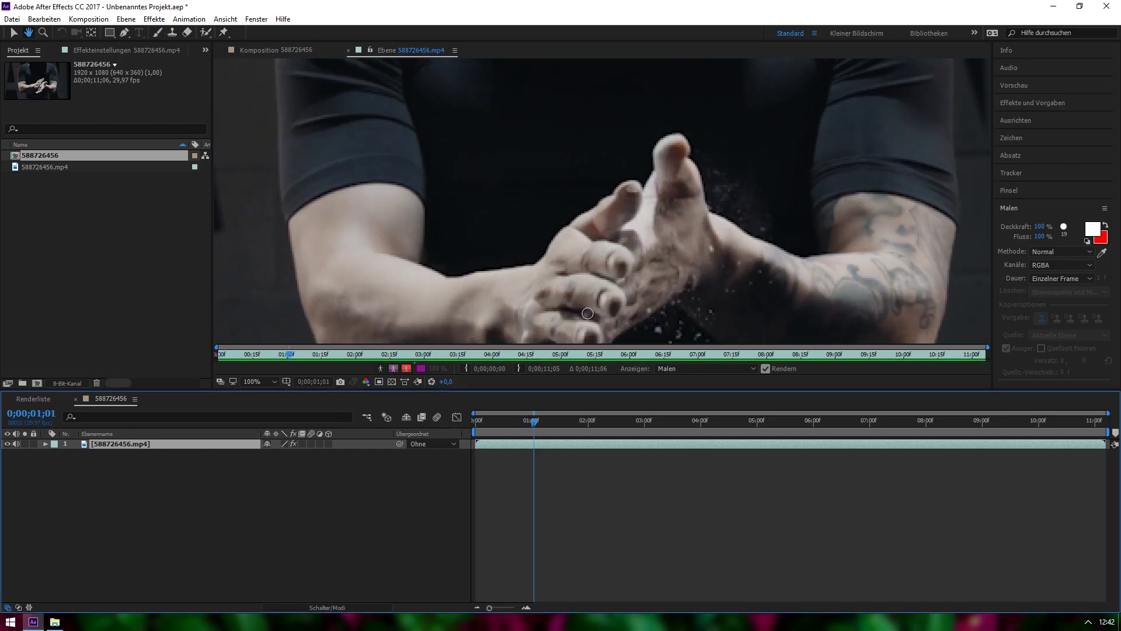
{"action": "key", "text": "space"}
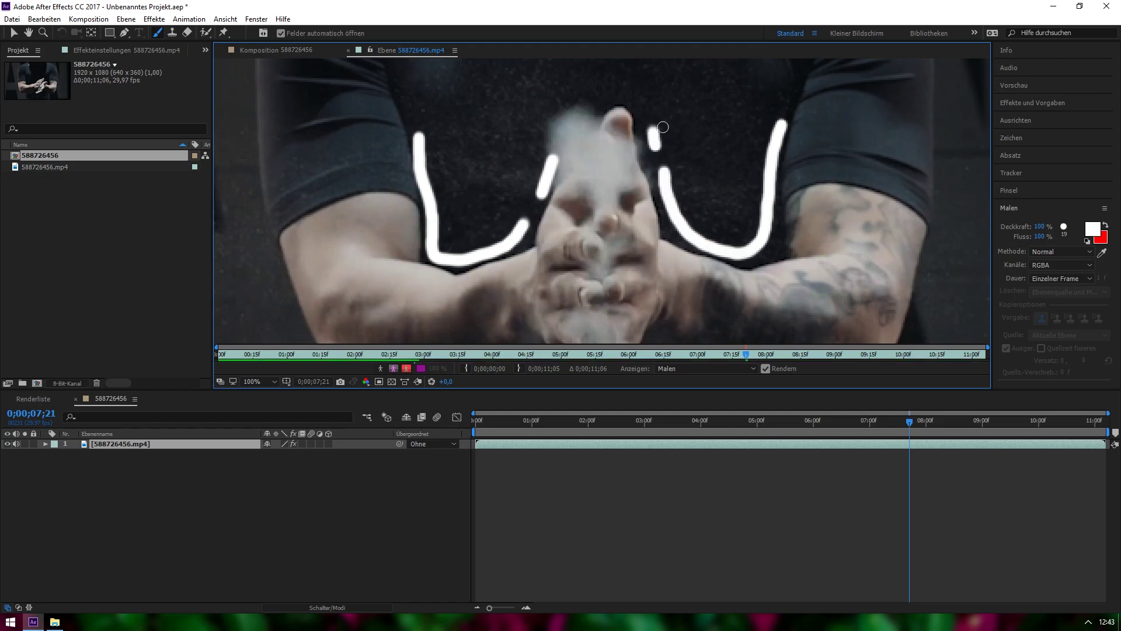
{"action": "scroll", "coordinate": [607, 146], "scroll_direction": "down", "scroll_amount": 2}
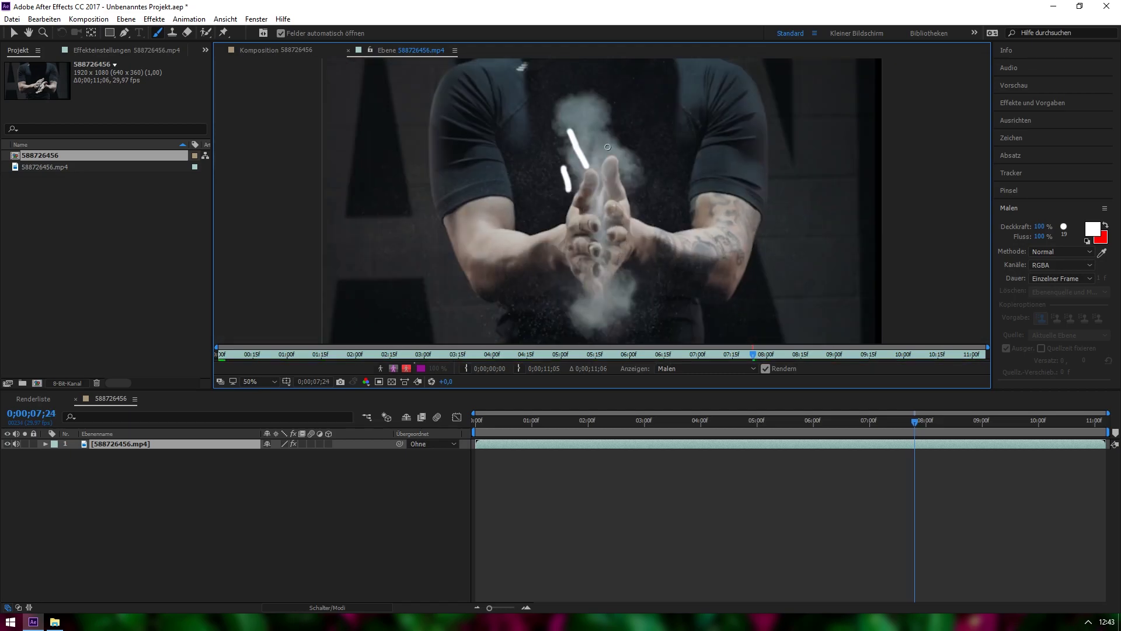
{"action": "left_click_drag", "start_coordinate": [914, 420], "coordinate": [395, 427]}
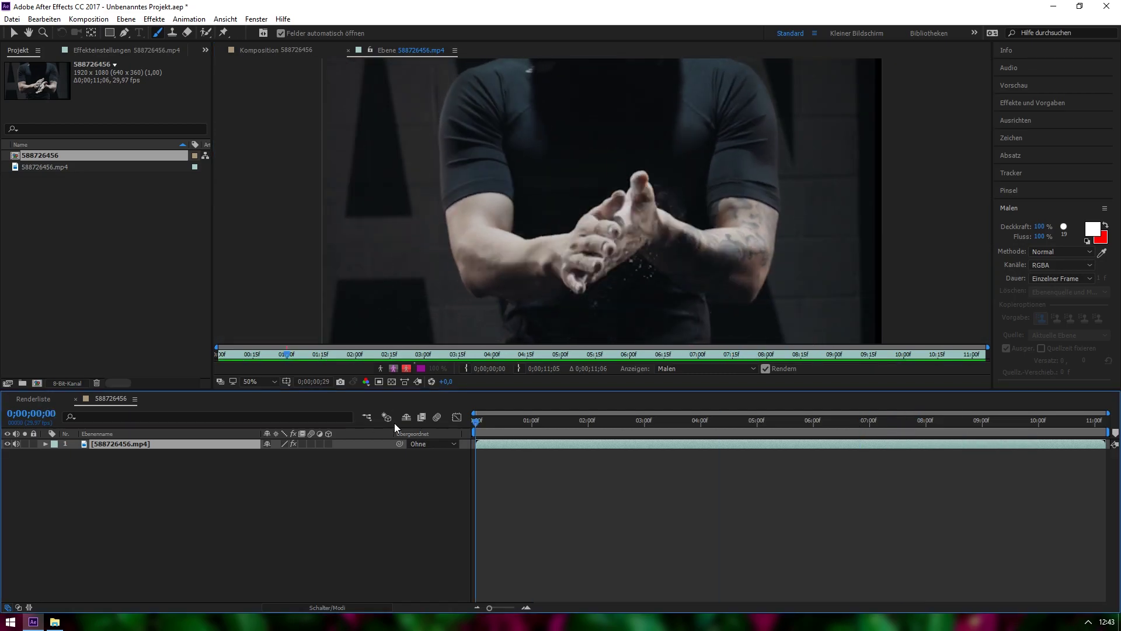
{"action": "key", "text": "space"}
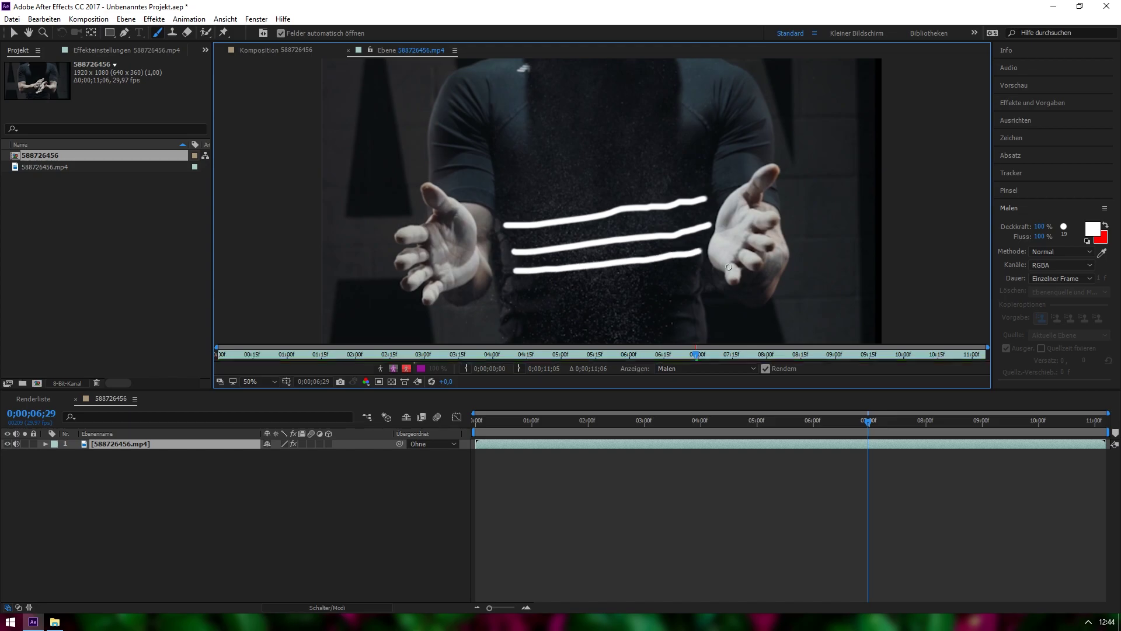
{"action": "left_click", "coordinate": [820, 428]}
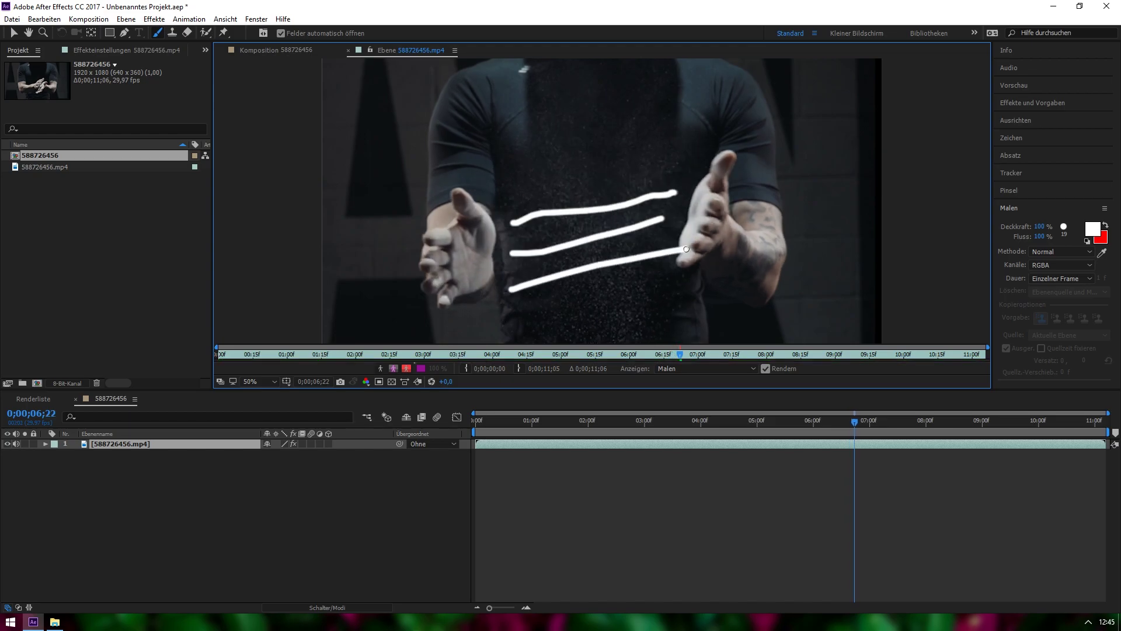
{"action": "left_click_drag", "start_coordinate": [739, 419], "coordinate": [455, 431]}
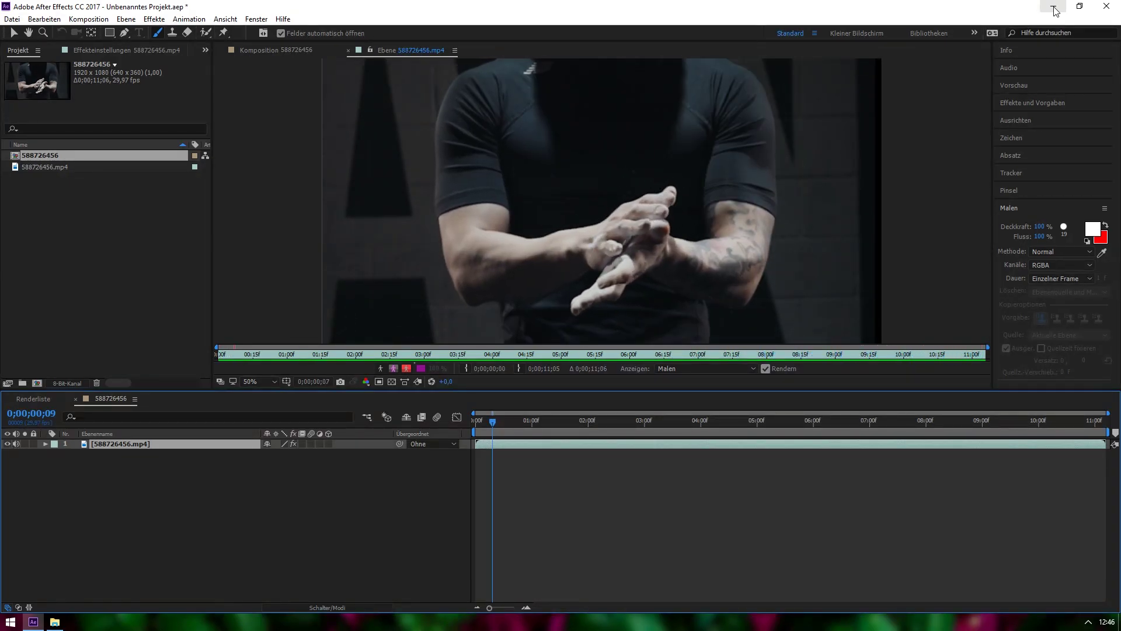
- Minimize After Effects and the Paint folder Explorer window to reveal the desktop
{"action": "left_click", "coordinate": [1055, 9]}
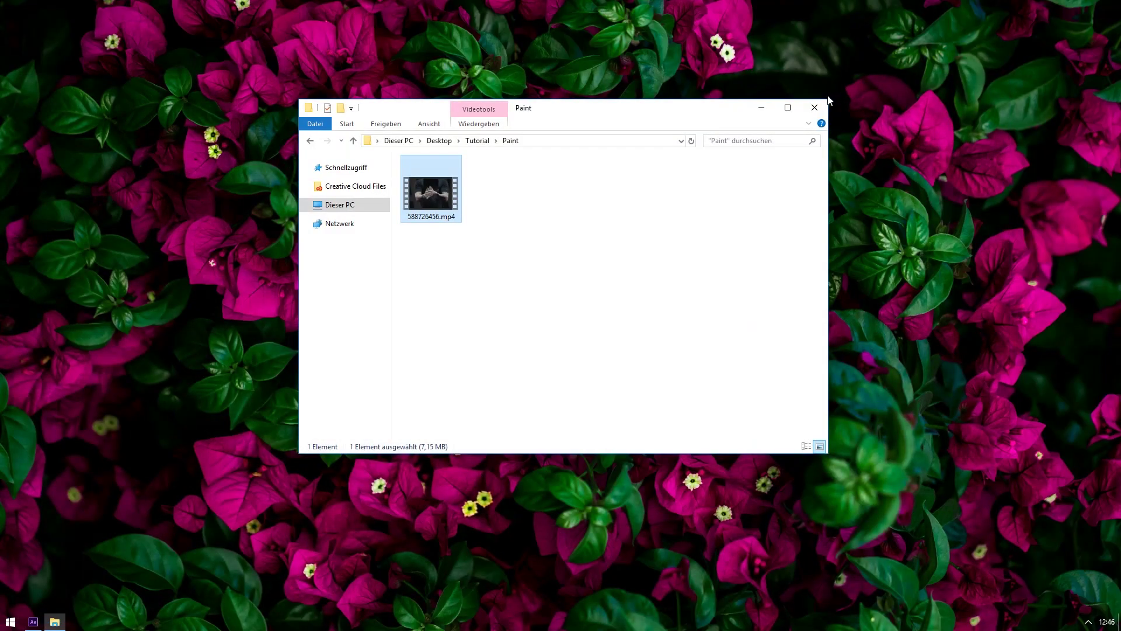
{"action": "left_click", "coordinate": [761, 108]}
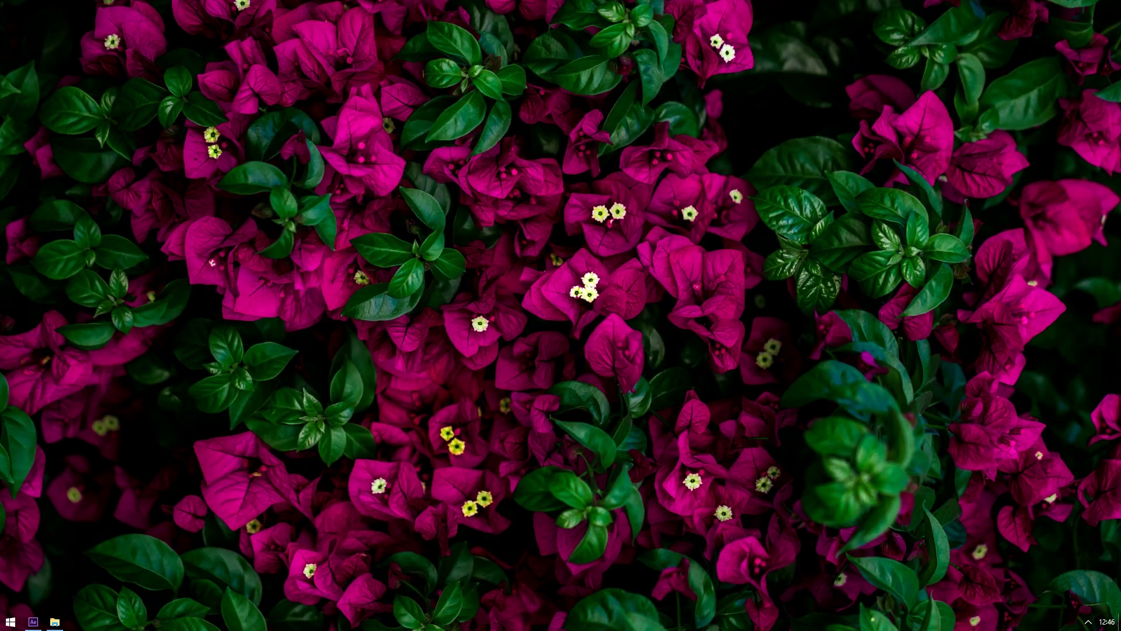